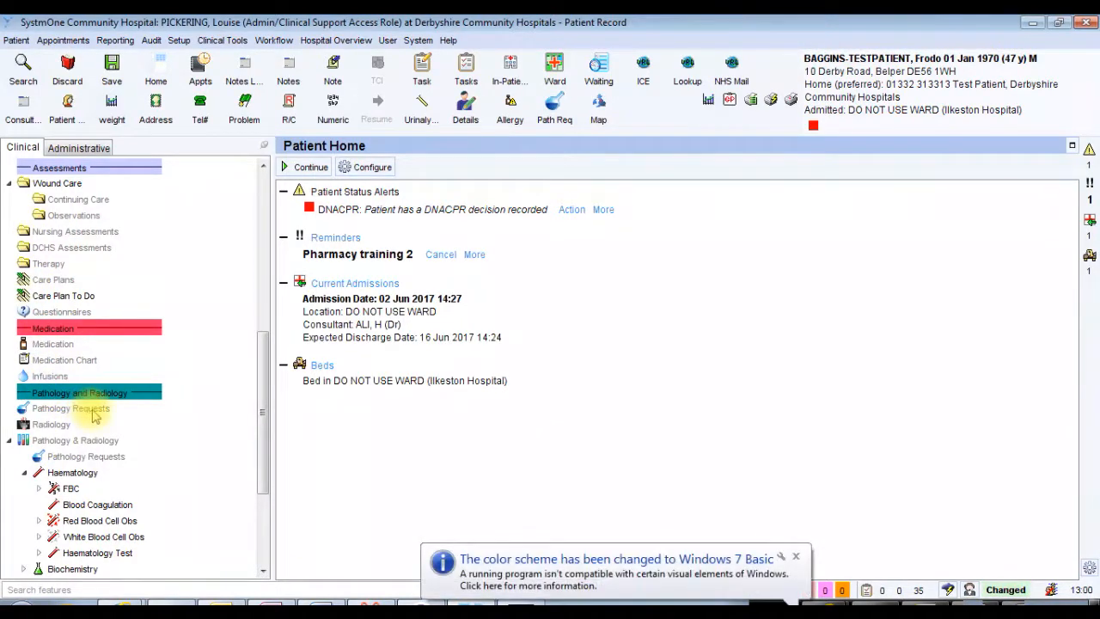
Start an electronic pathology request with Derby Royal Infirmary Pathology as the provider and continue to the lab's requesting website
right_click(94, 415)
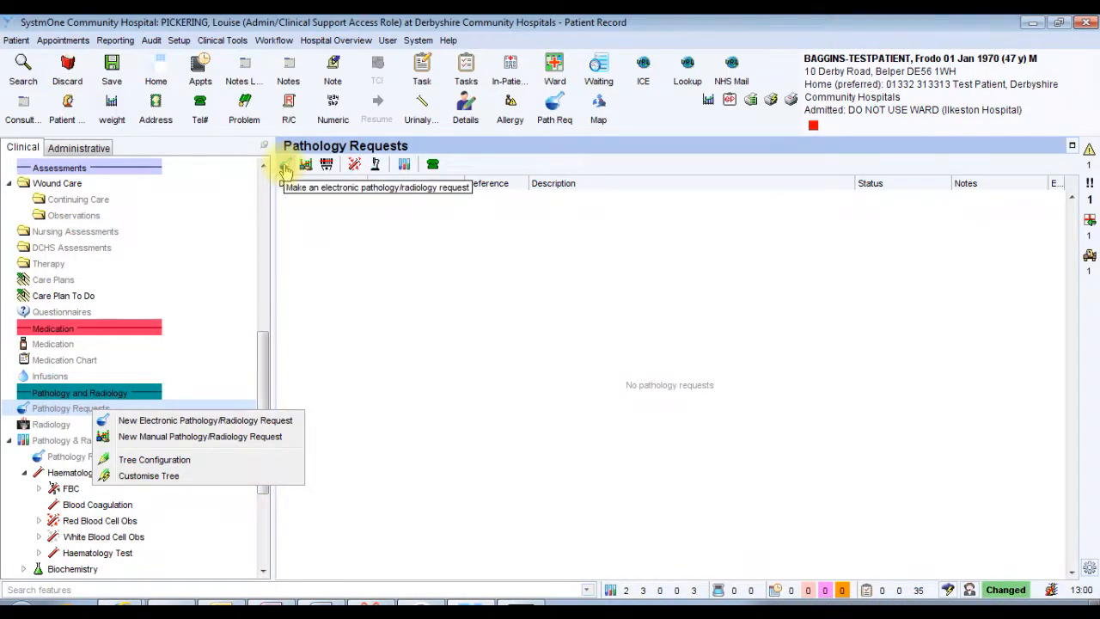
left_click(554, 112)
left_click(554, 111)
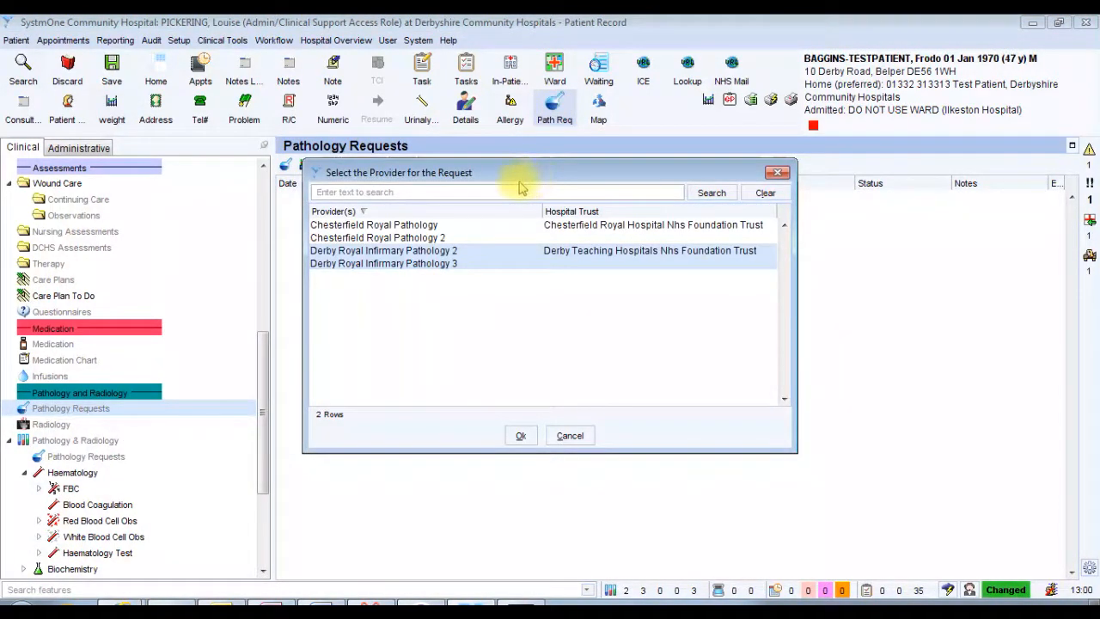
left_click(494, 226)
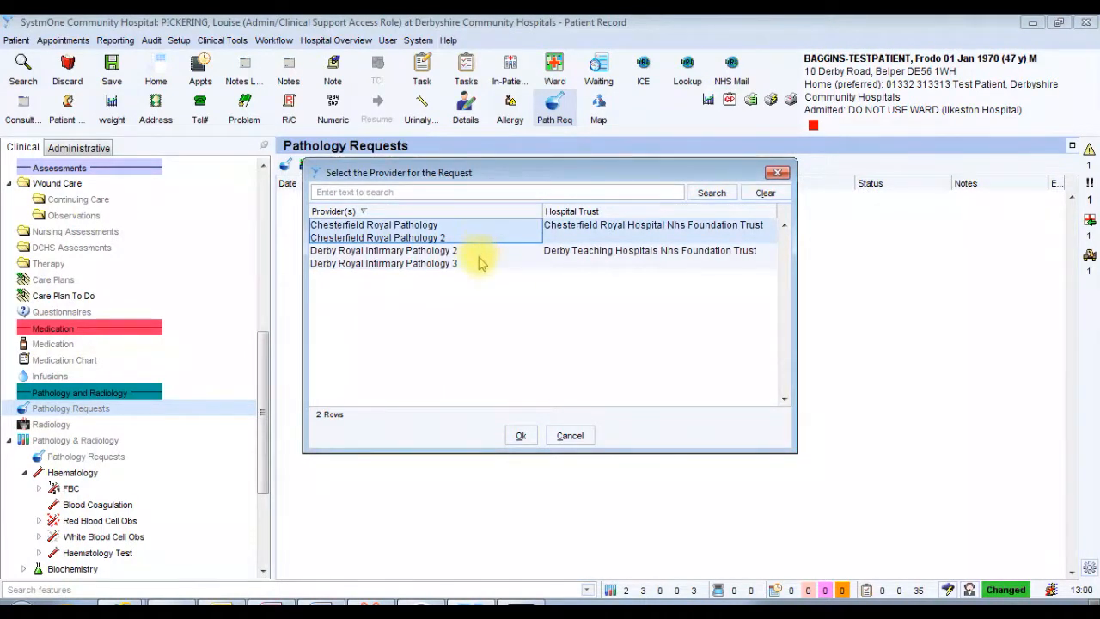
left_click(481, 262)
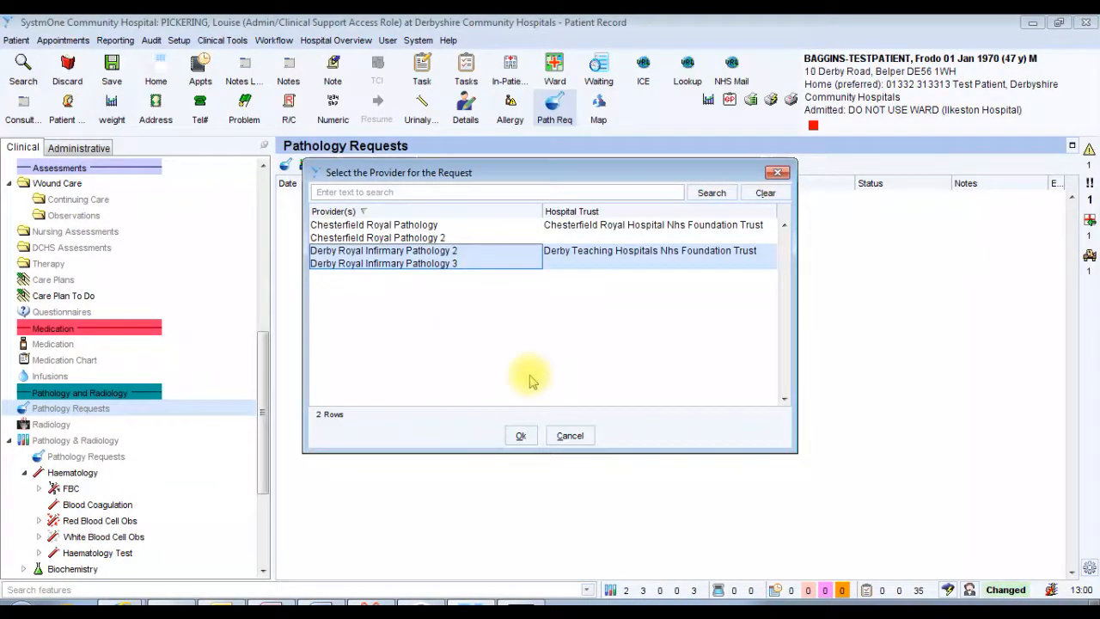
left_click(523, 438)
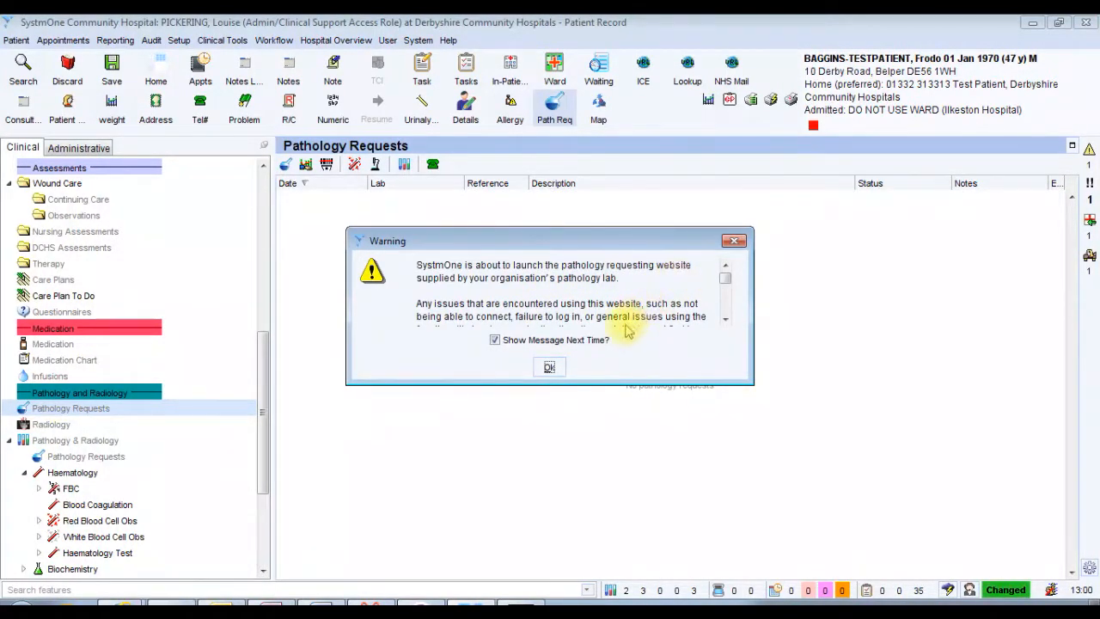
left_click(551, 366)
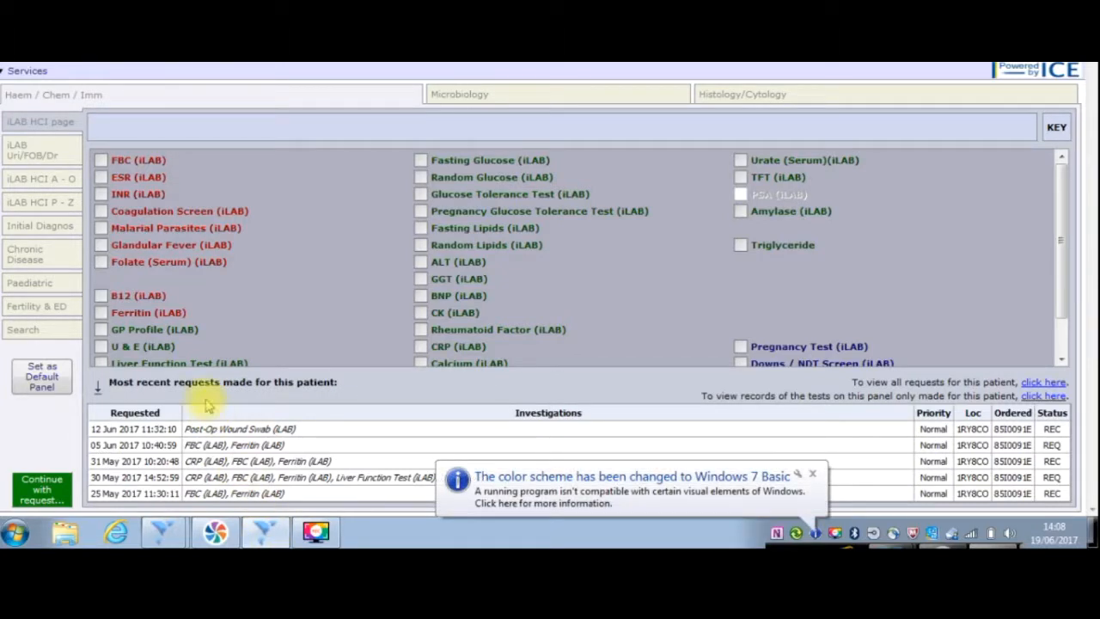
Open the patient's report list and mark the full blood count report dated 06 Jun 2017 for download to the preselected recipient
left_click(16, 74)
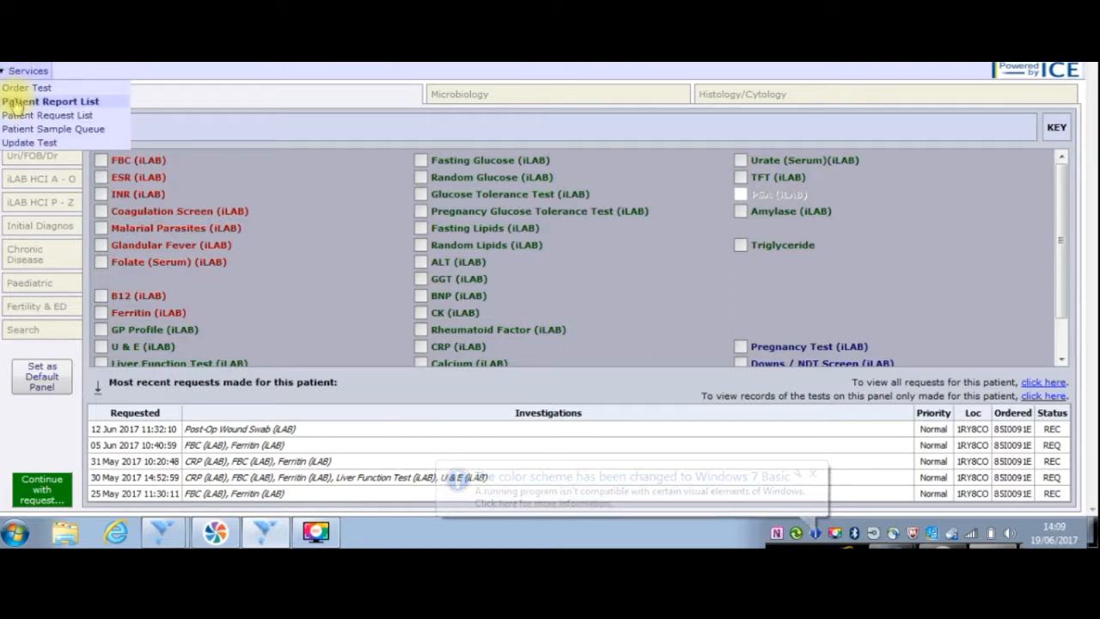
left_click(15, 102)
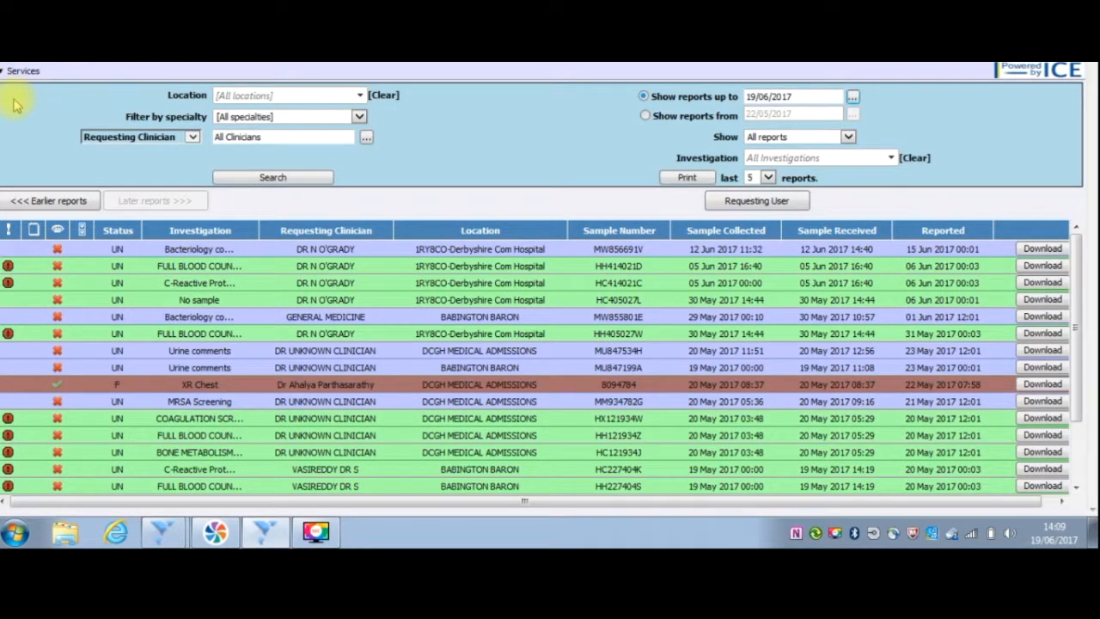
left_click(186, 248)
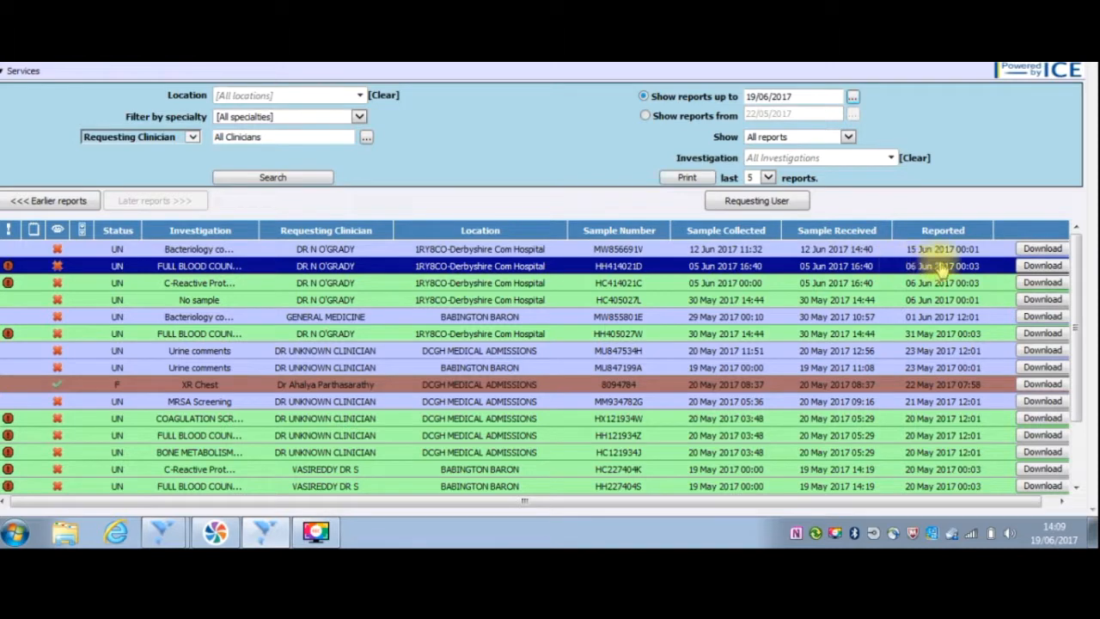
left_click(1041, 265)
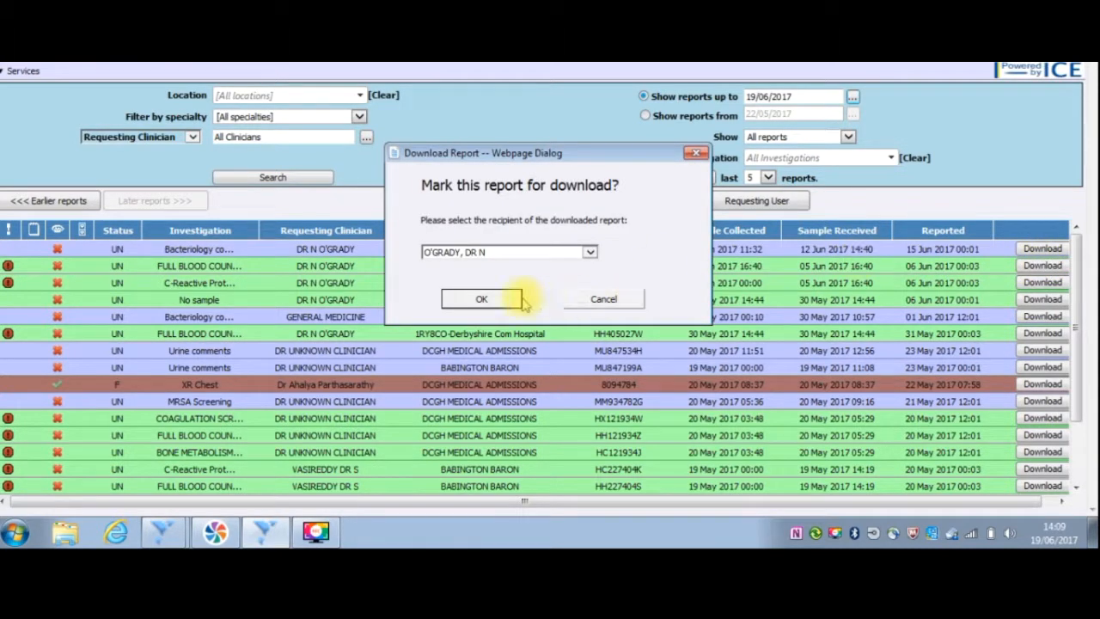
left_click(494, 300)
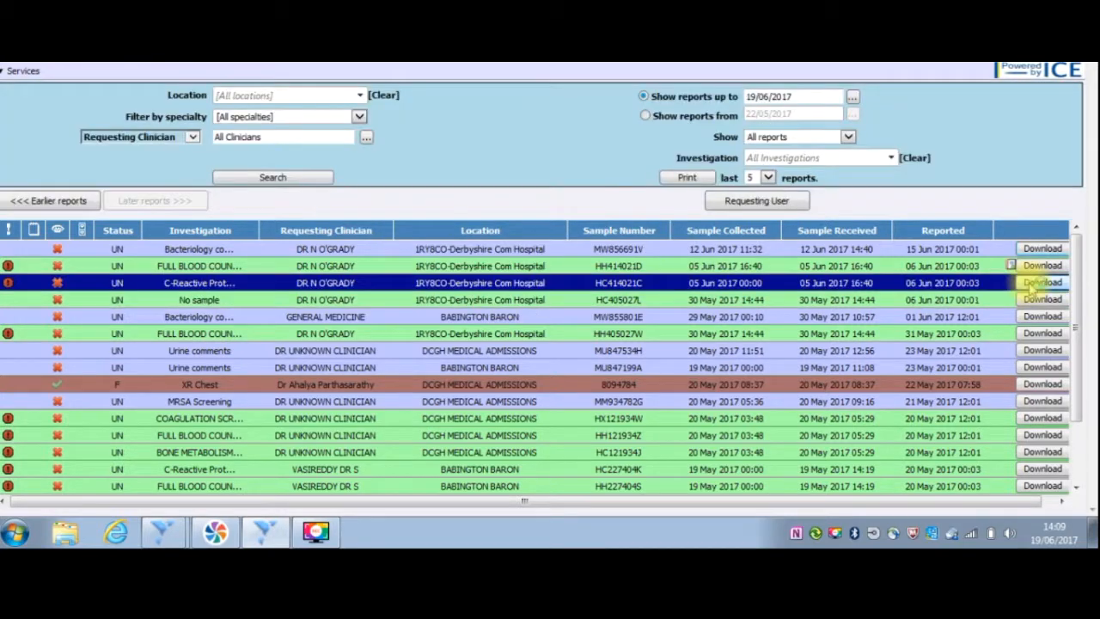
View the C-Reactive Protein report dated 06 Jun 2017, return to the report list, and open the patient's request list
left_click(975, 282)
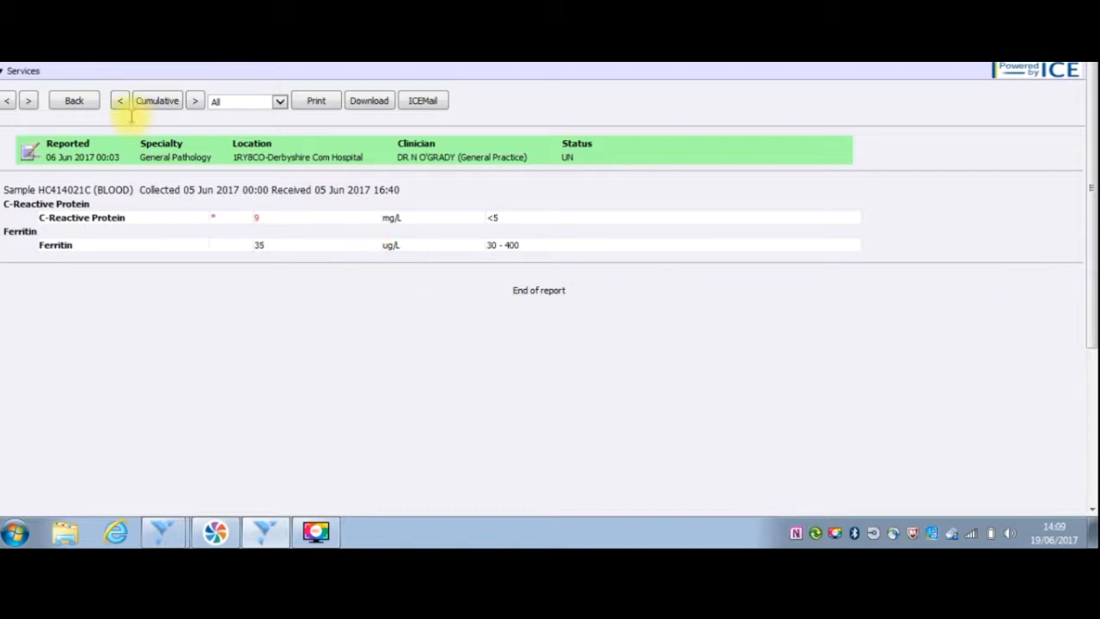
left_click(74, 103)
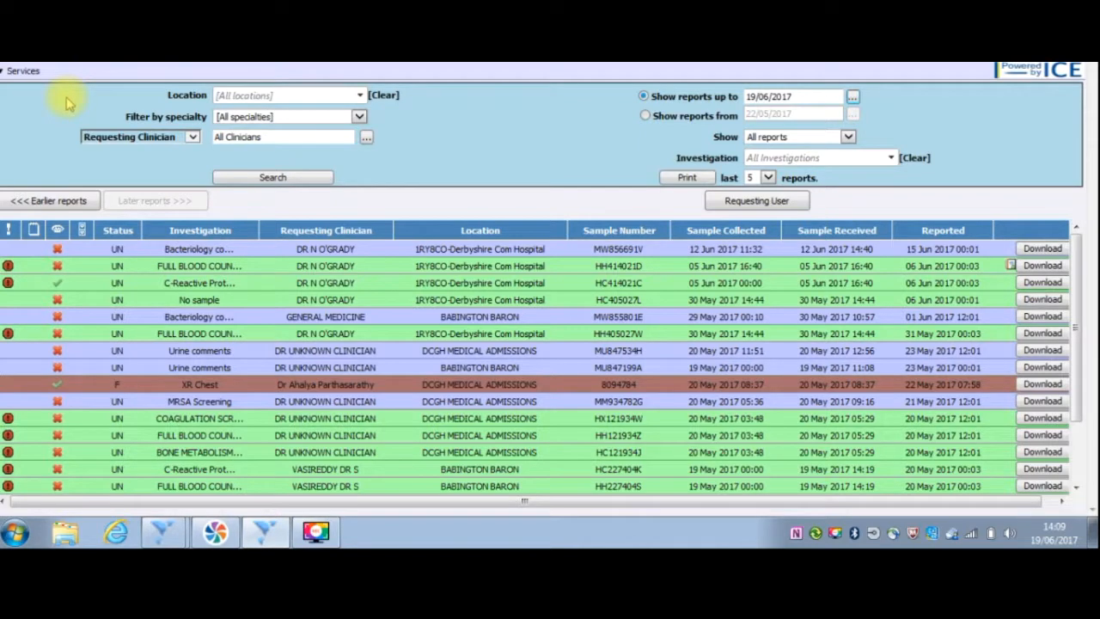
left_click(27, 73)
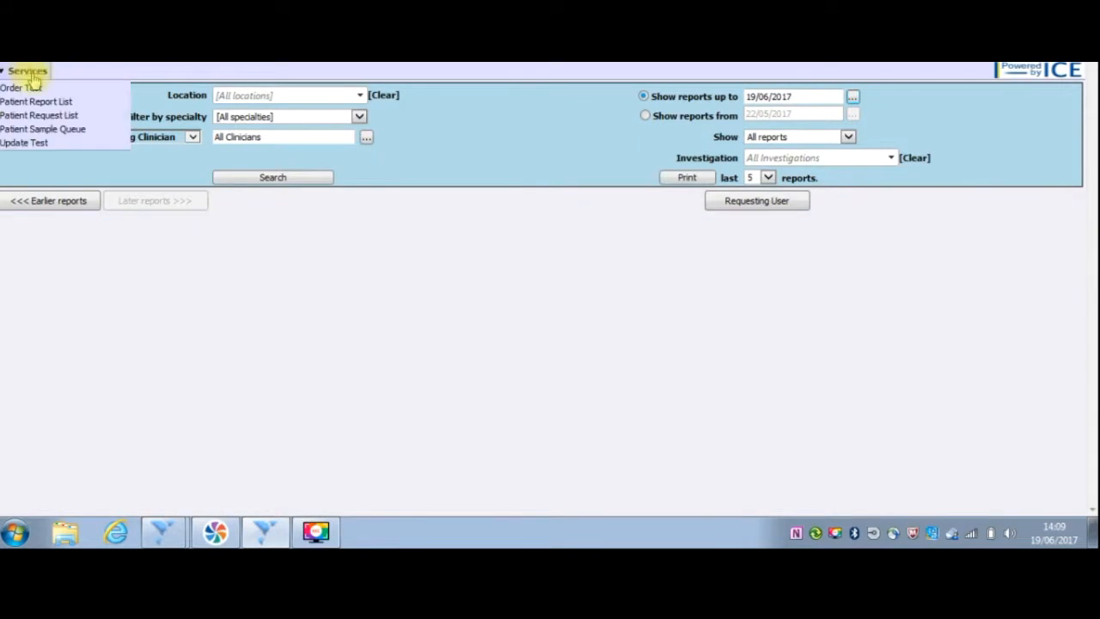
left_click(17, 116)
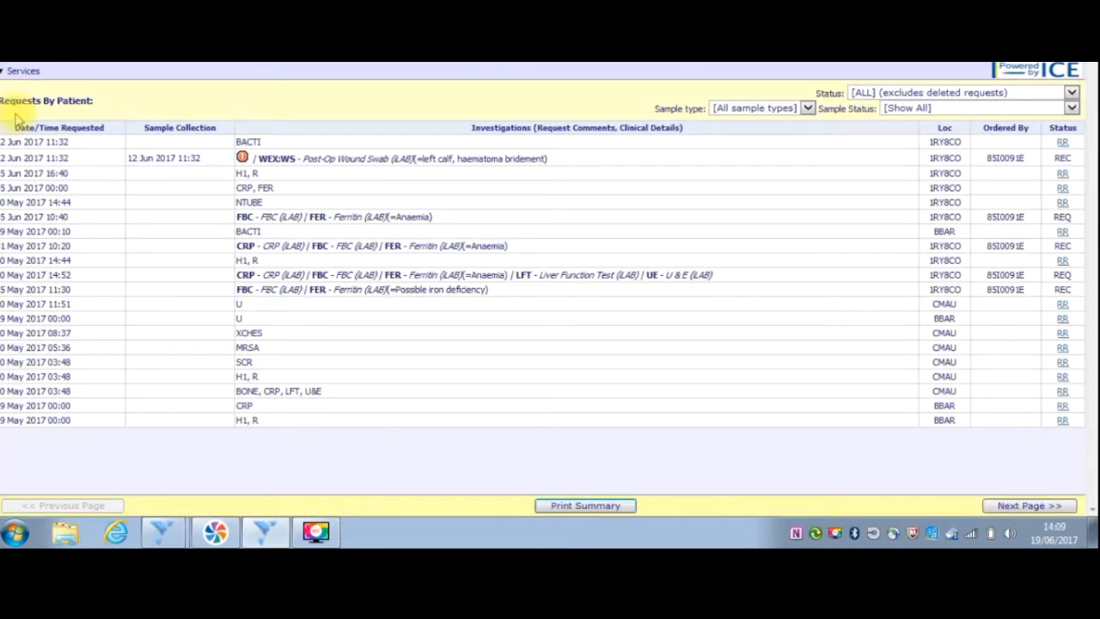
Order the FBC, U & E and CRP tests from the iLAB HCI page and continue with the request
left_click(14, 74)
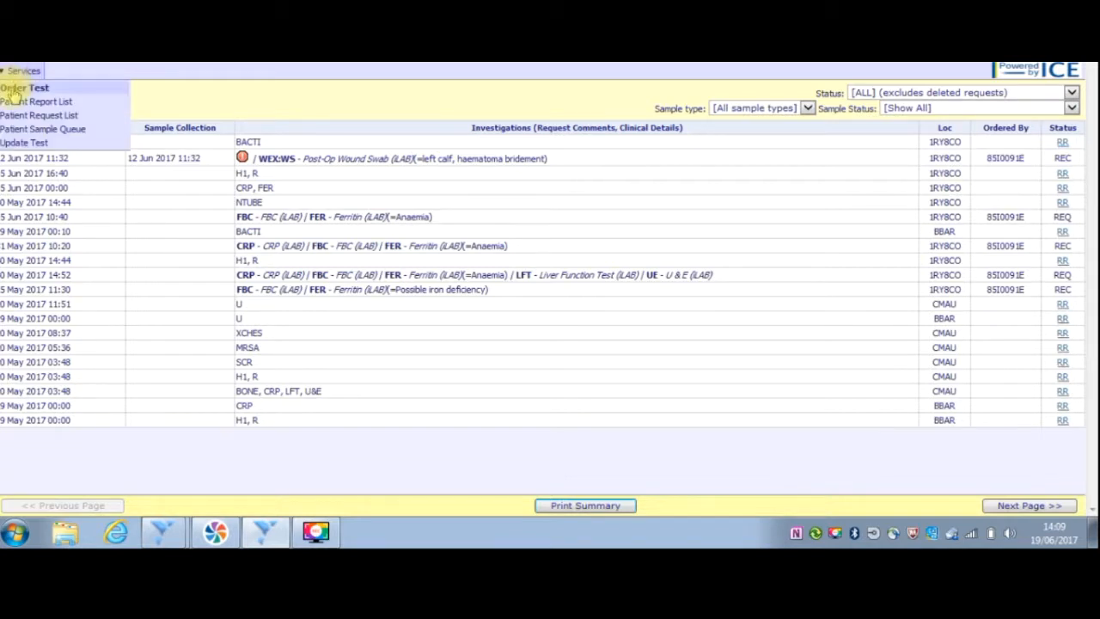
left_click(13, 89)
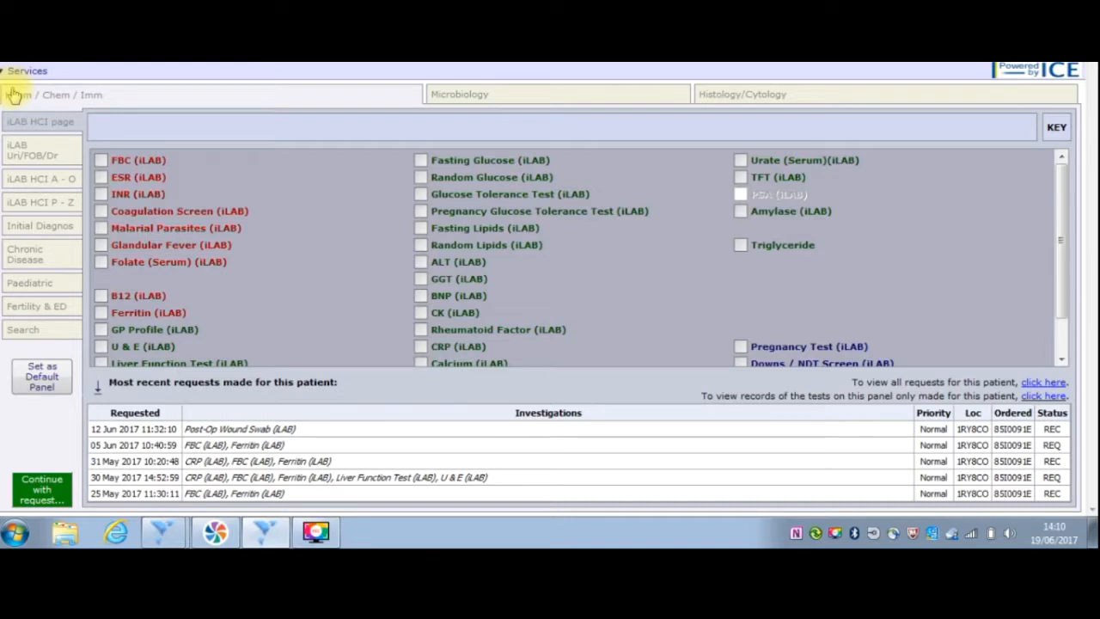
left_click(102, 161)
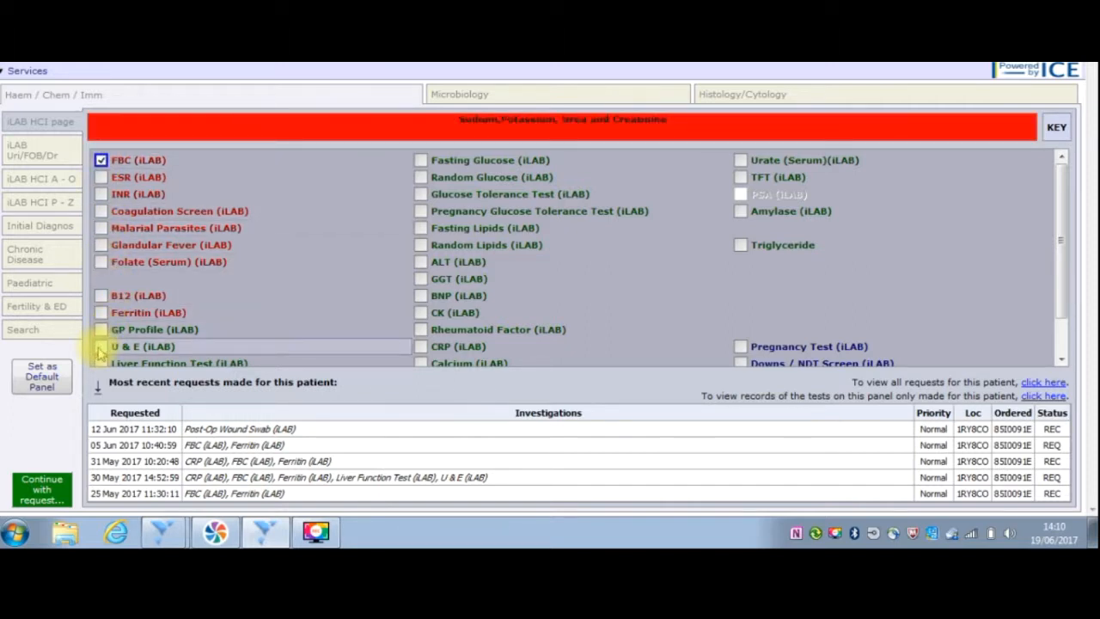
left_click(102, 348)
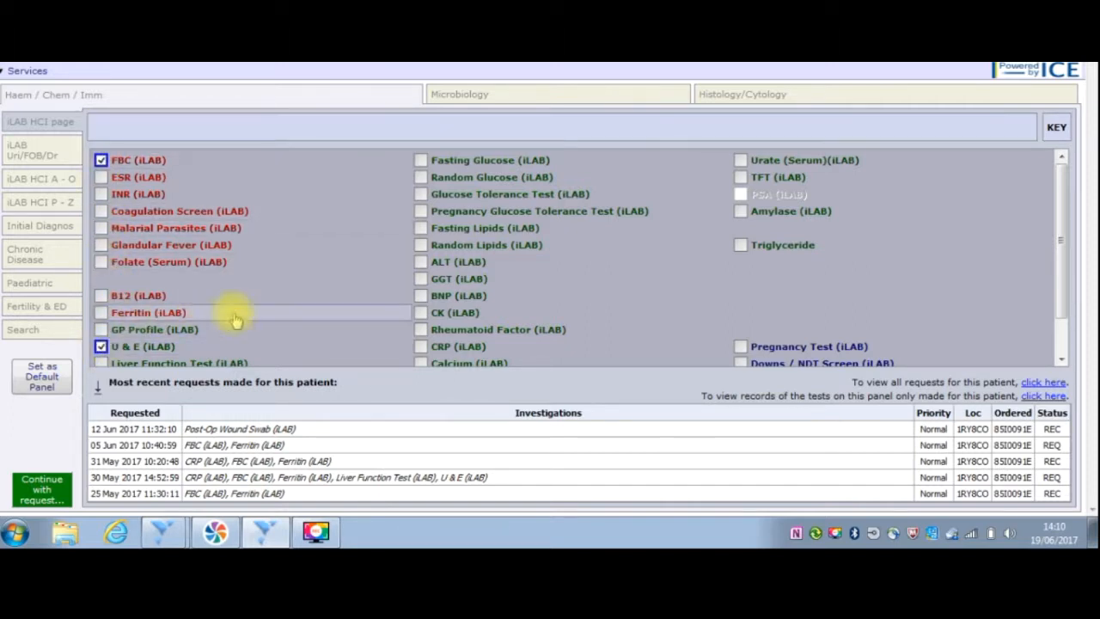
left_click(421, 347)
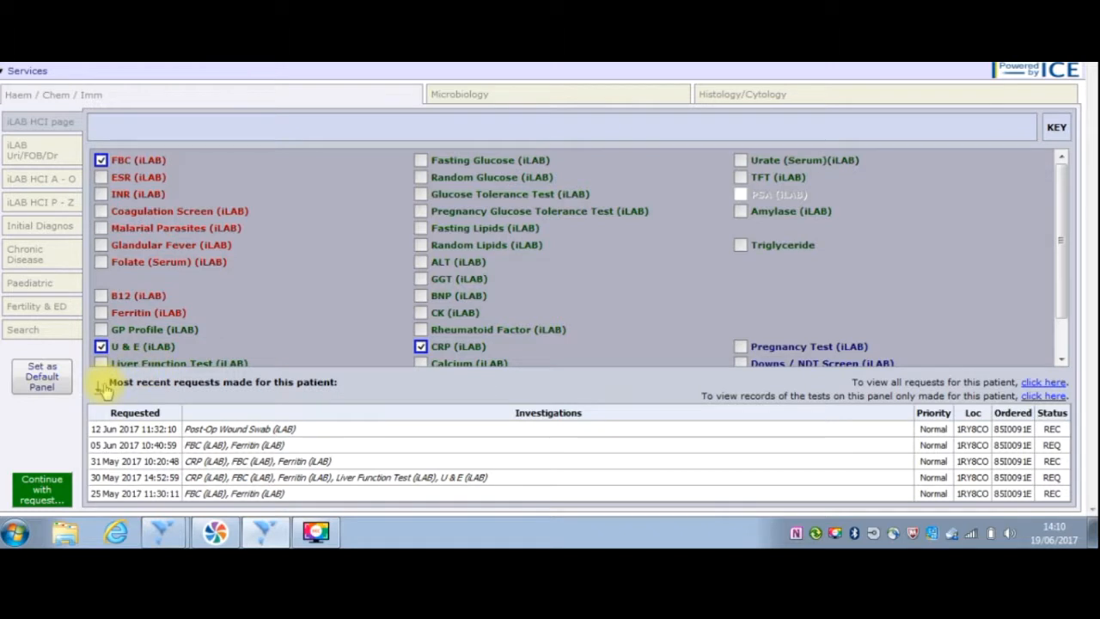
left_click(42, 490)
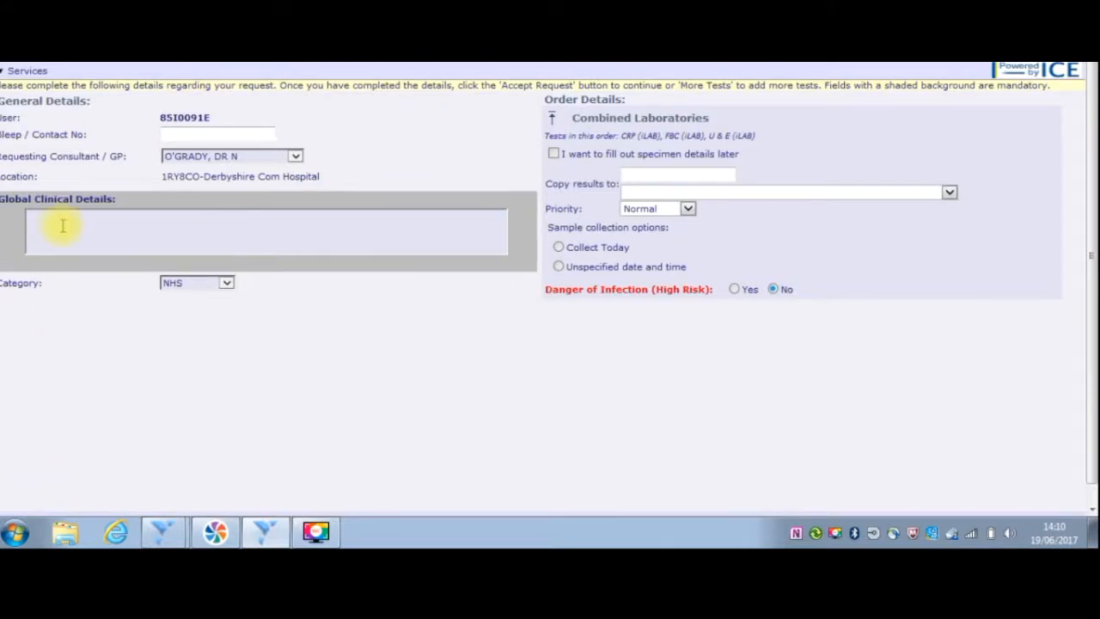
Enter "wound infection" as the global clinical details, set sample collection to unspecified date and time, and accept the request
type("wound infection")
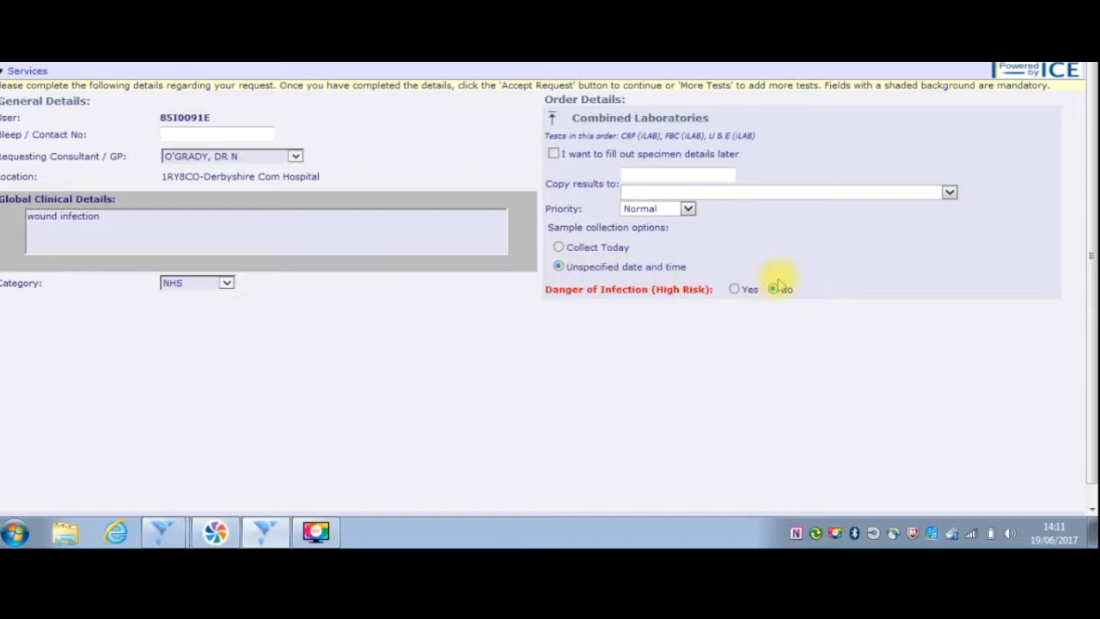
left_click_drag(1085, 256, 1086, 275)
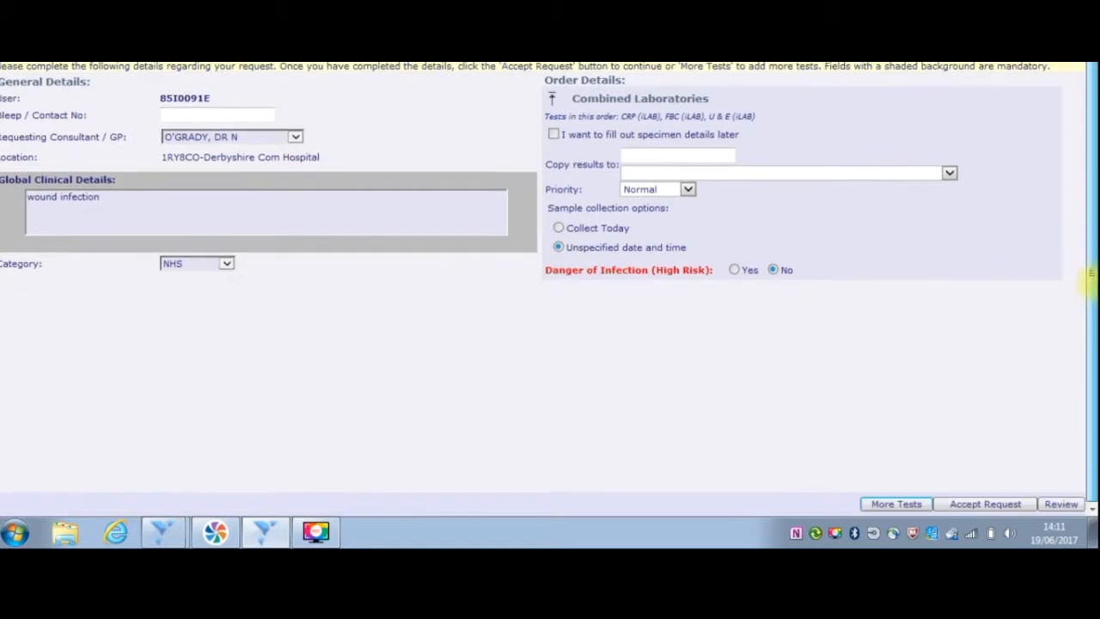
left_click(981, 505)
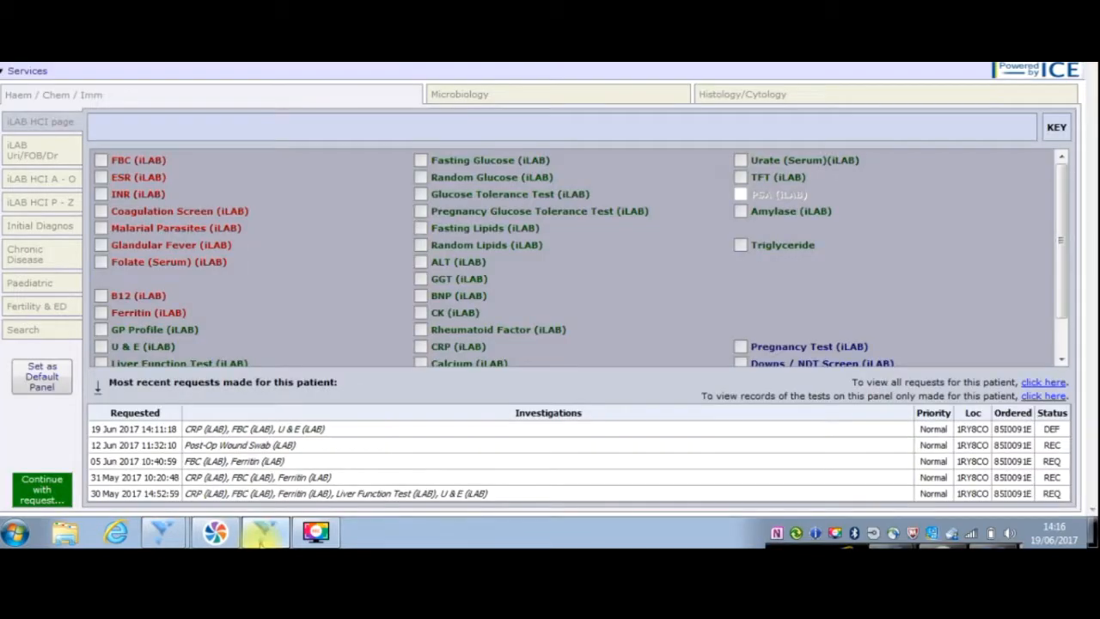
Examine the tests offered on the iLAB Uri/FOB/Dr, iLAB HCI A - O and iLAB HCI P - Z pages
left_click(39, 153)
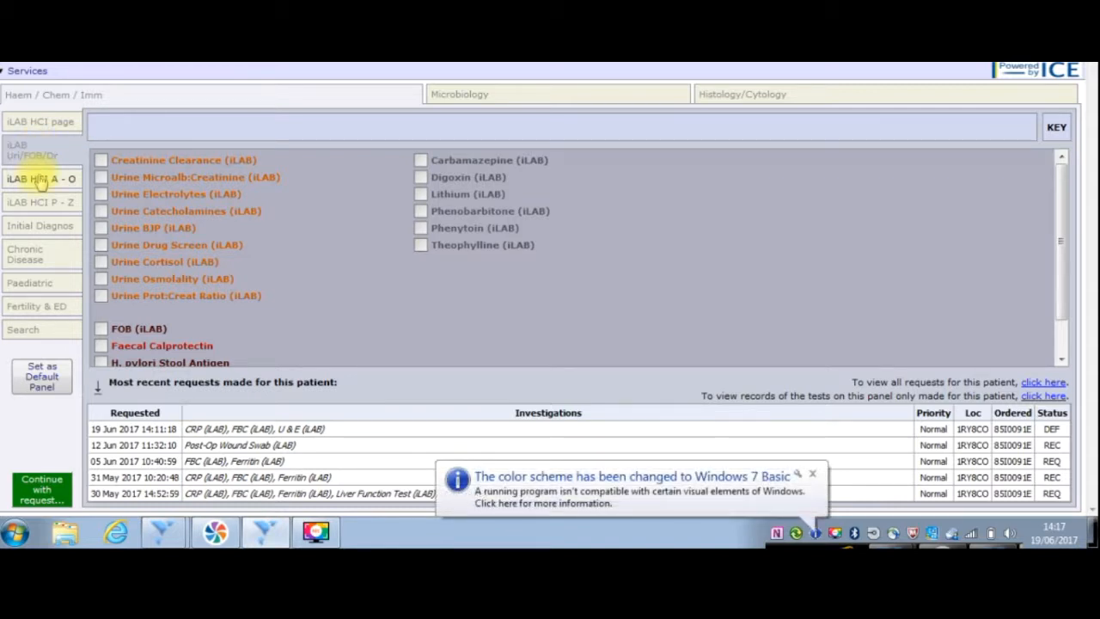
left_click(41, 180)
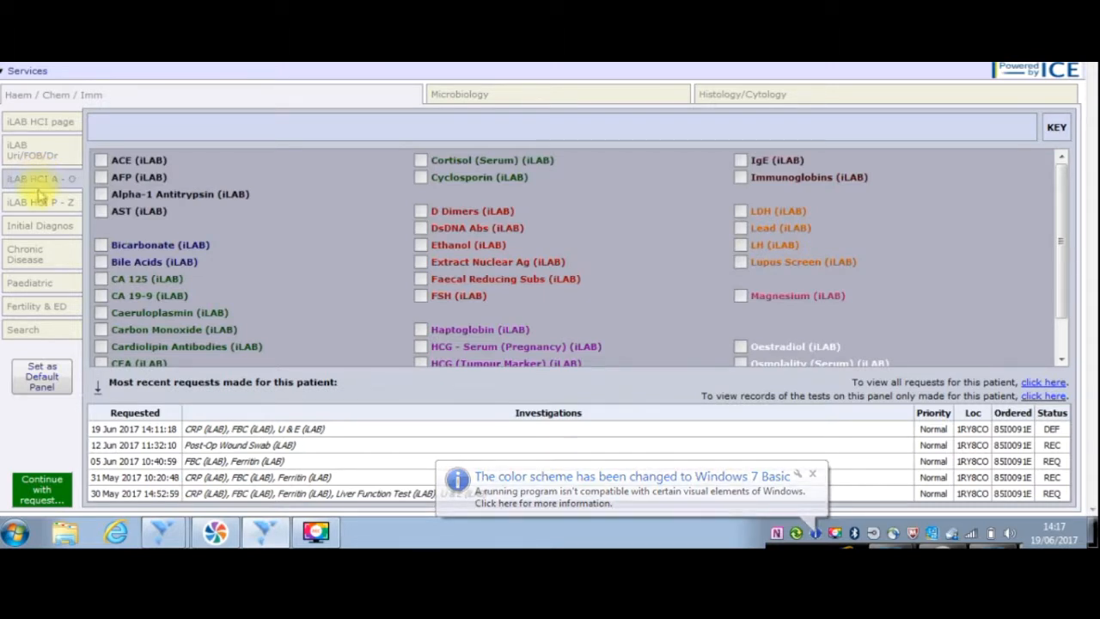
left_click(41, 204)
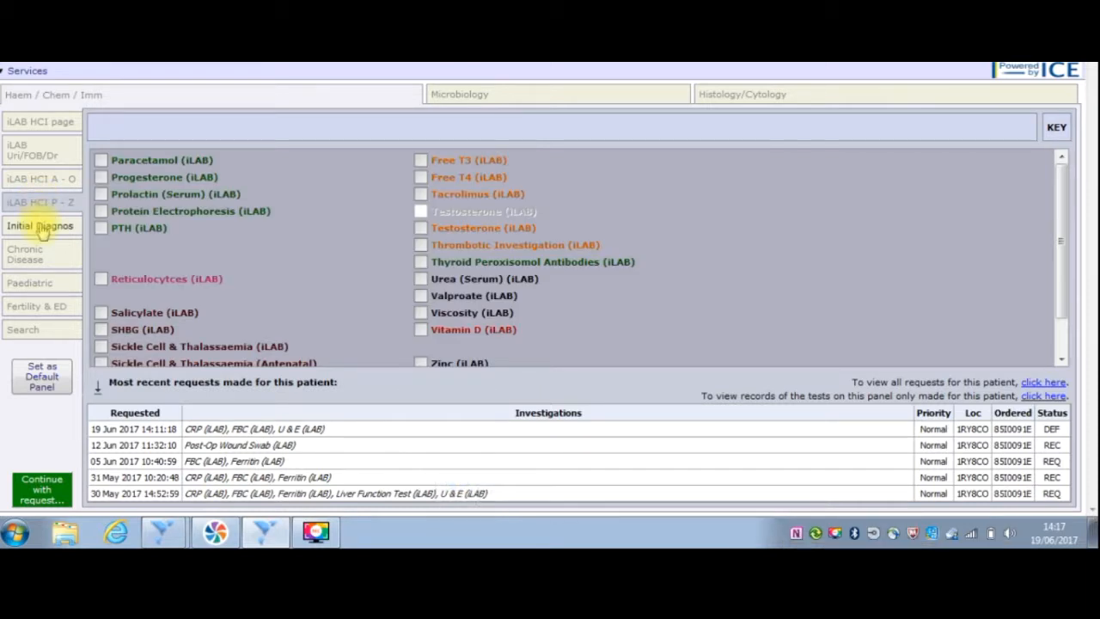
Open the Dementia Screen from the initial diagnosis profiles and select all of its tests
left_click(41, 228)
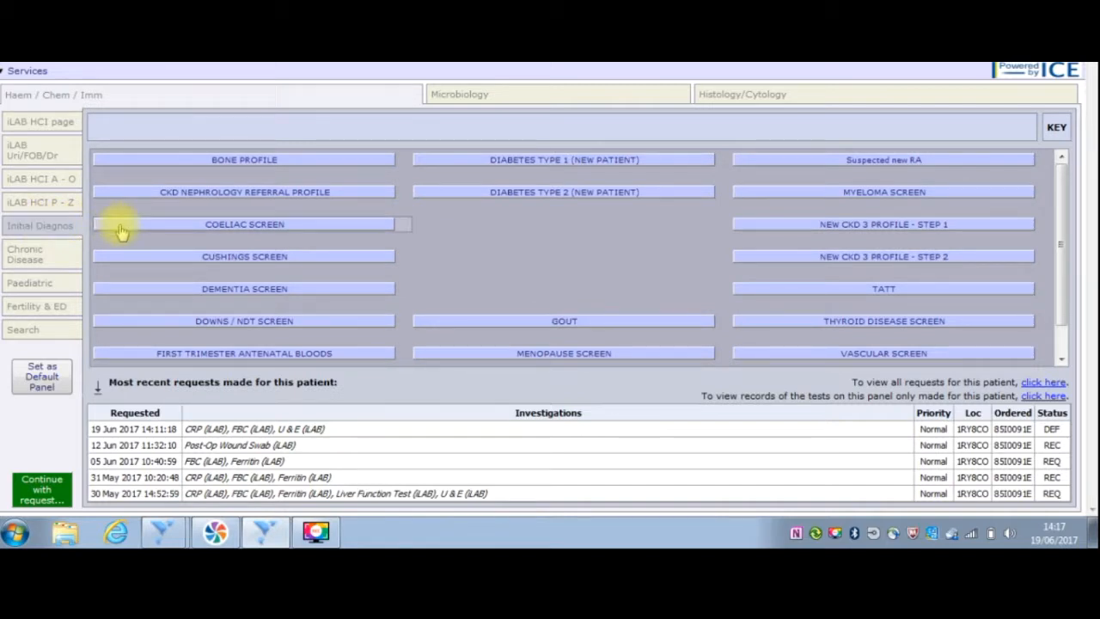
left_click(206, 294)
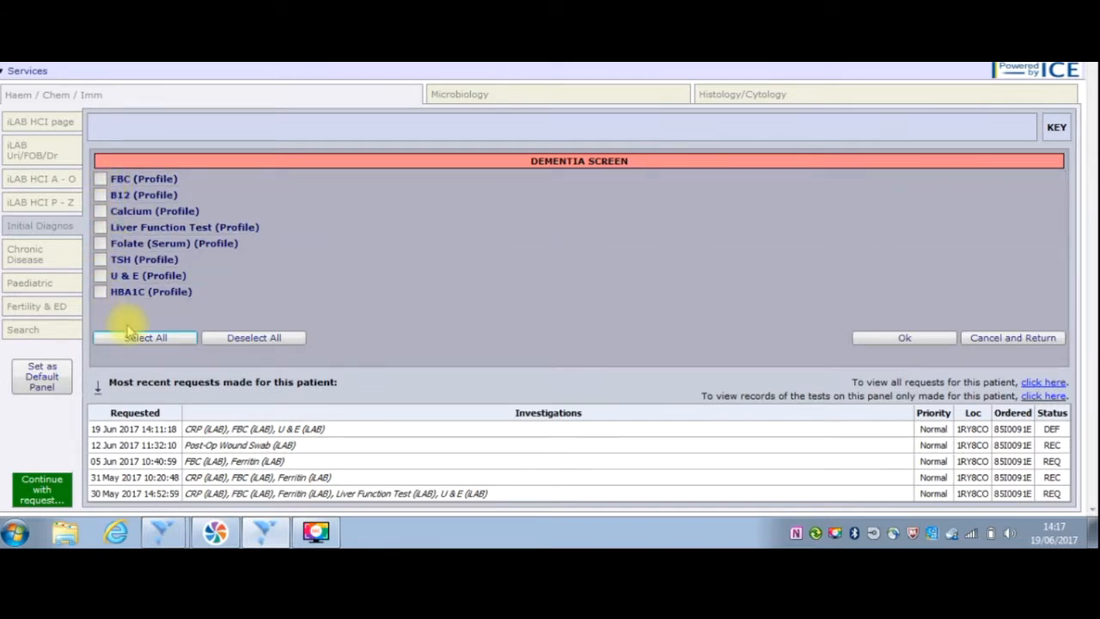
left_click(133, 339)
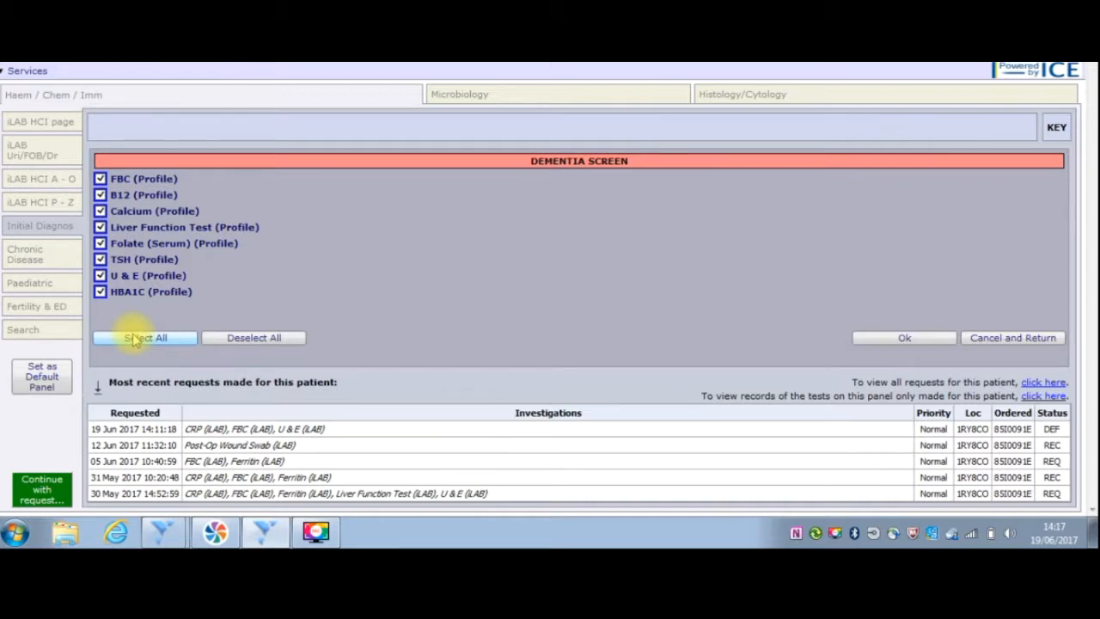
Examine the Chronic Disease profiles and the Microbiology and Histology/Cytology tests, and open the Haem / Chem / Imm test search
left_click(31, 258)
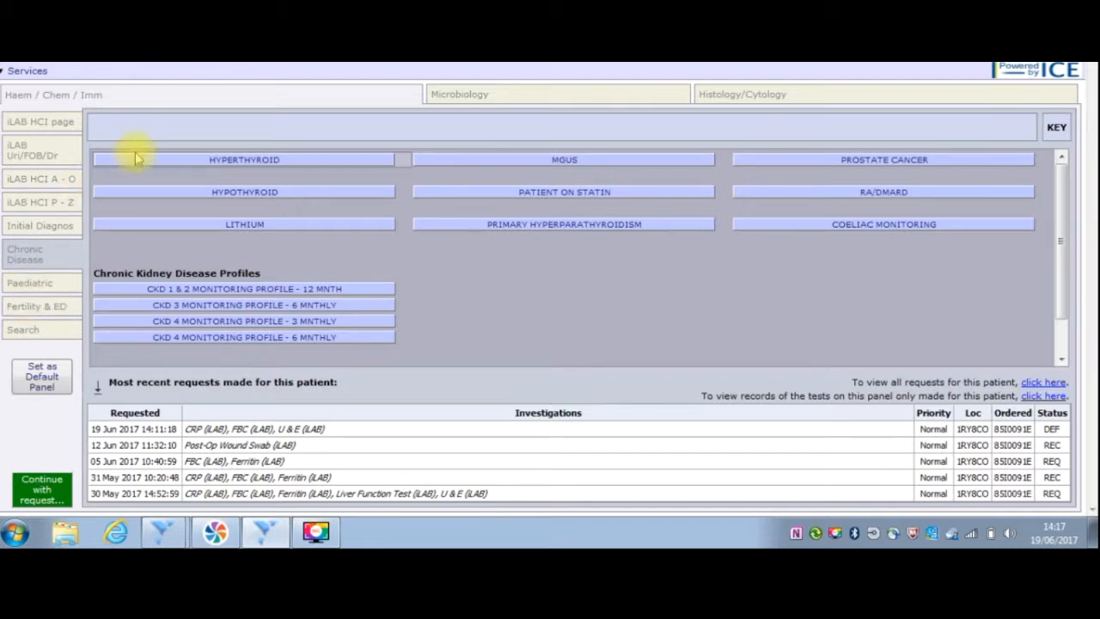
left_click(455, 101)
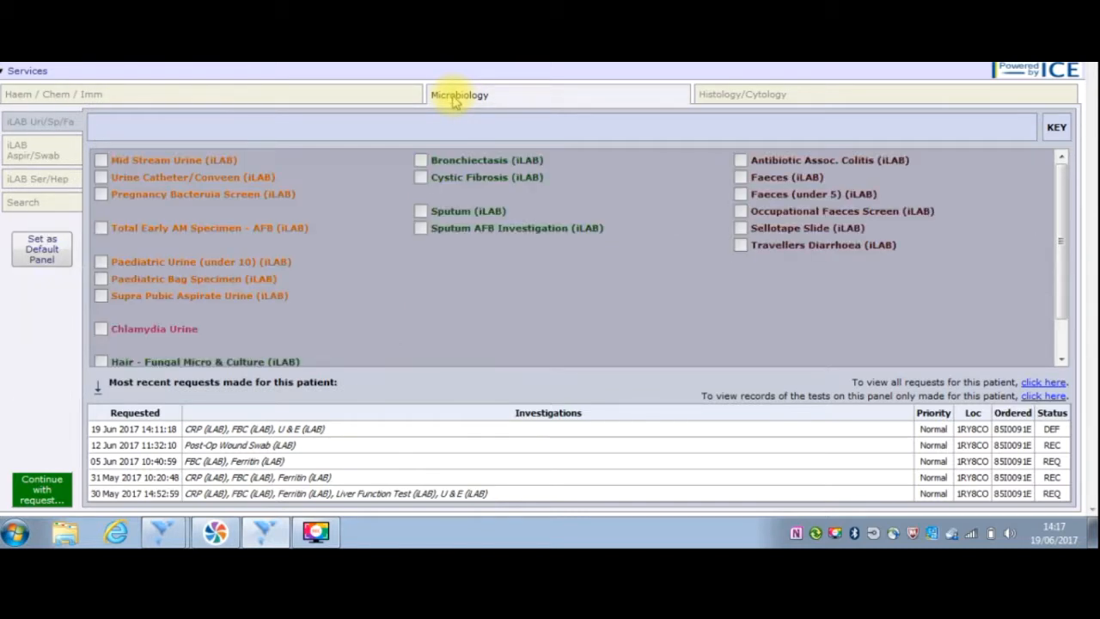
left_click(735, 99)
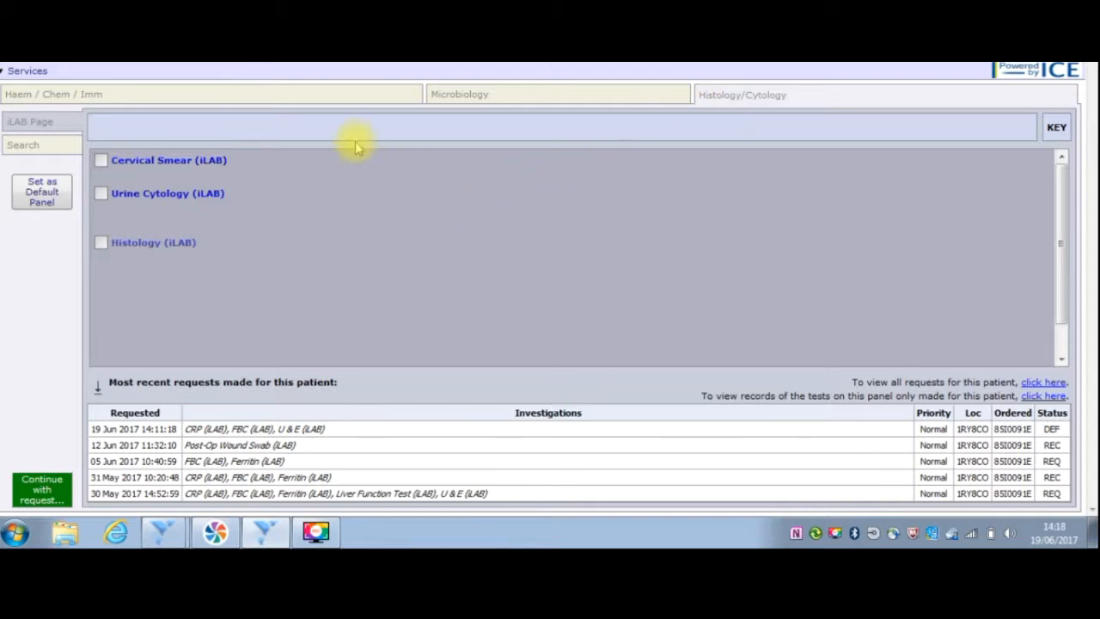
left_click(339, 99)
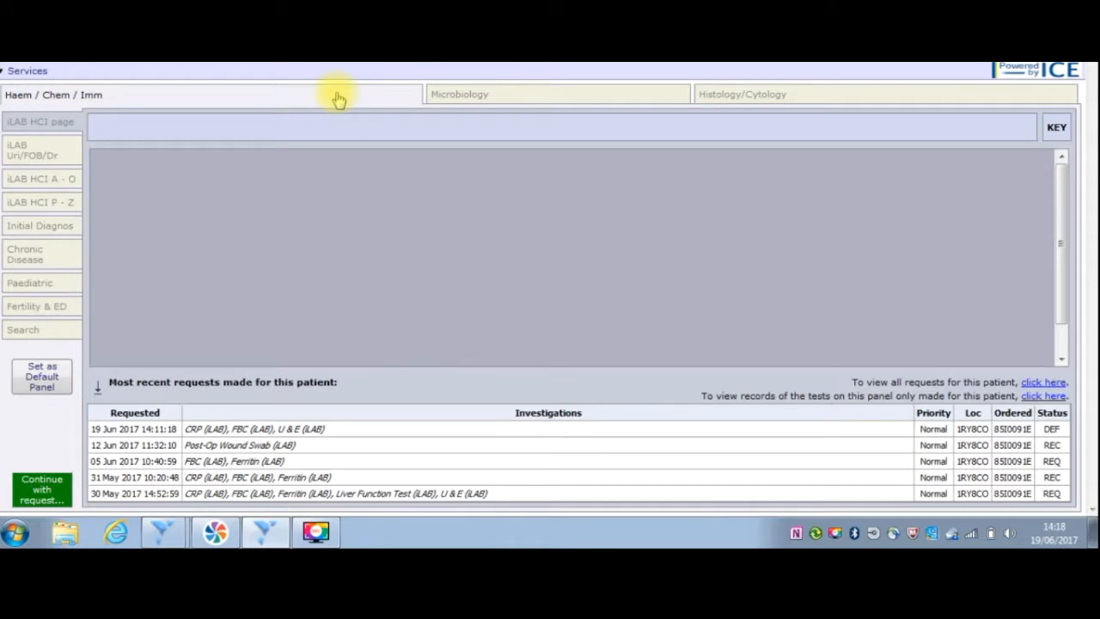
left_click(39, 338)
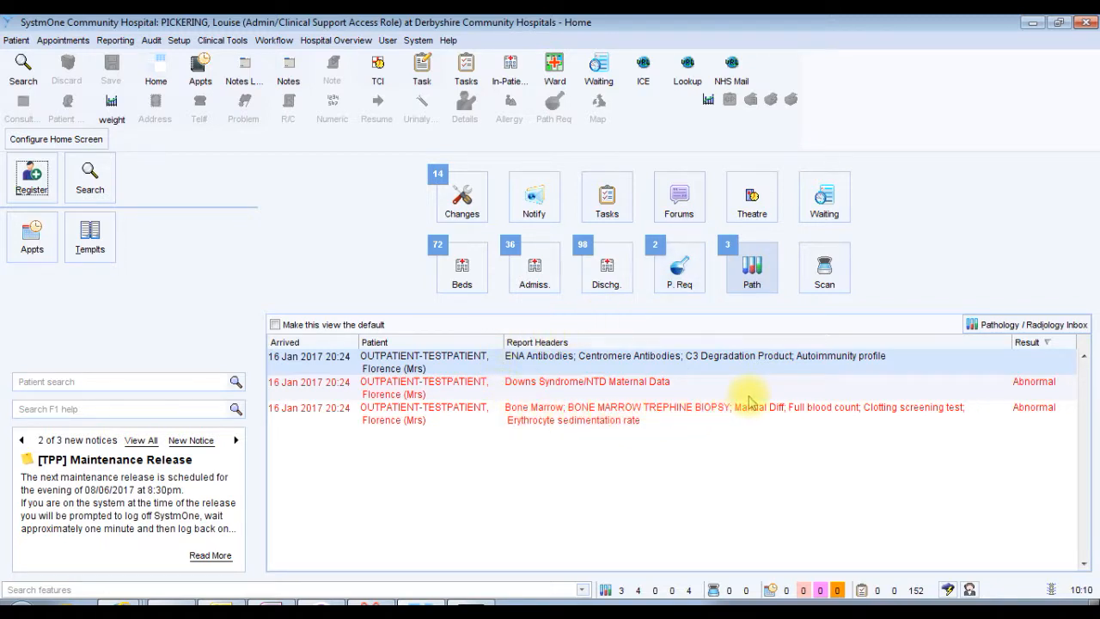
Open the Pathology / Radiology Inbox and compare all reports ready to file with only those assigned or directed to the current user
left_click(773, 385)
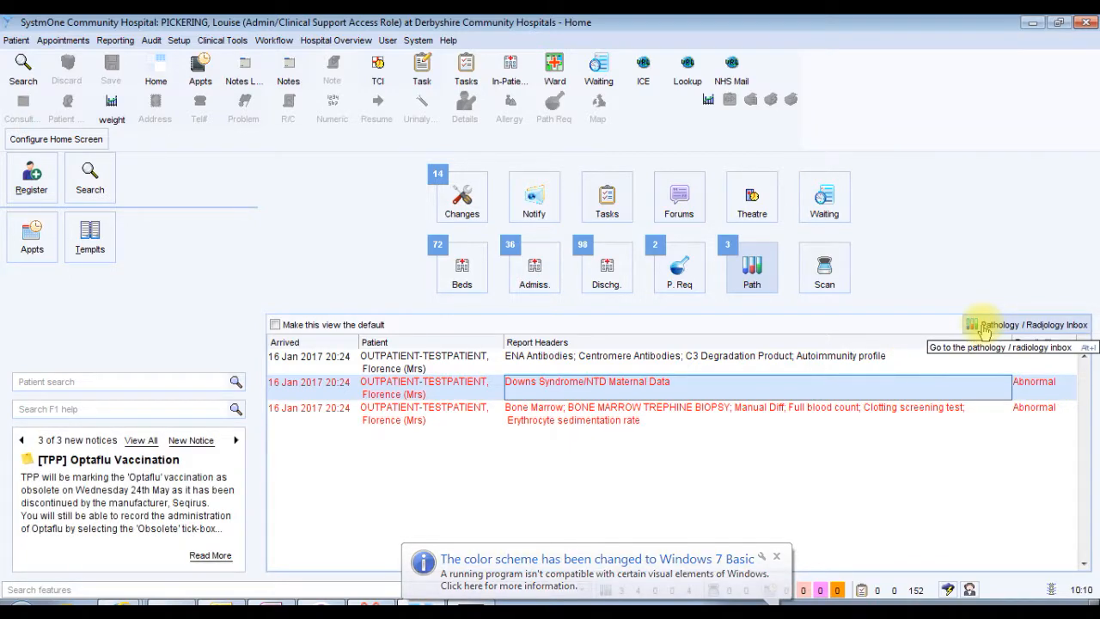
left_click(984, 328)
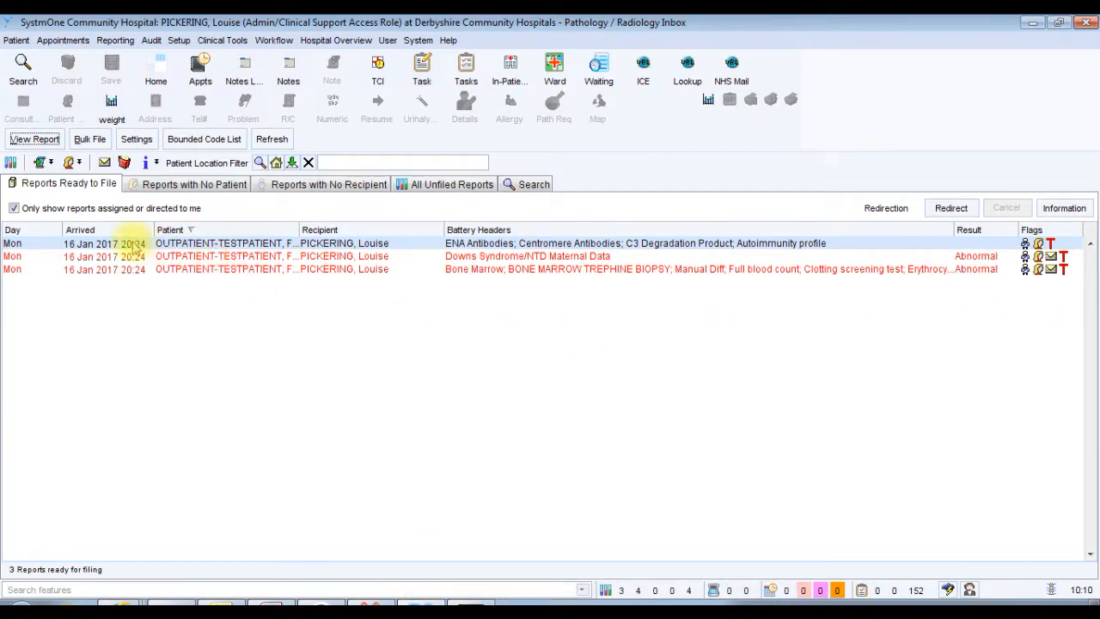
left_click(14, 209)
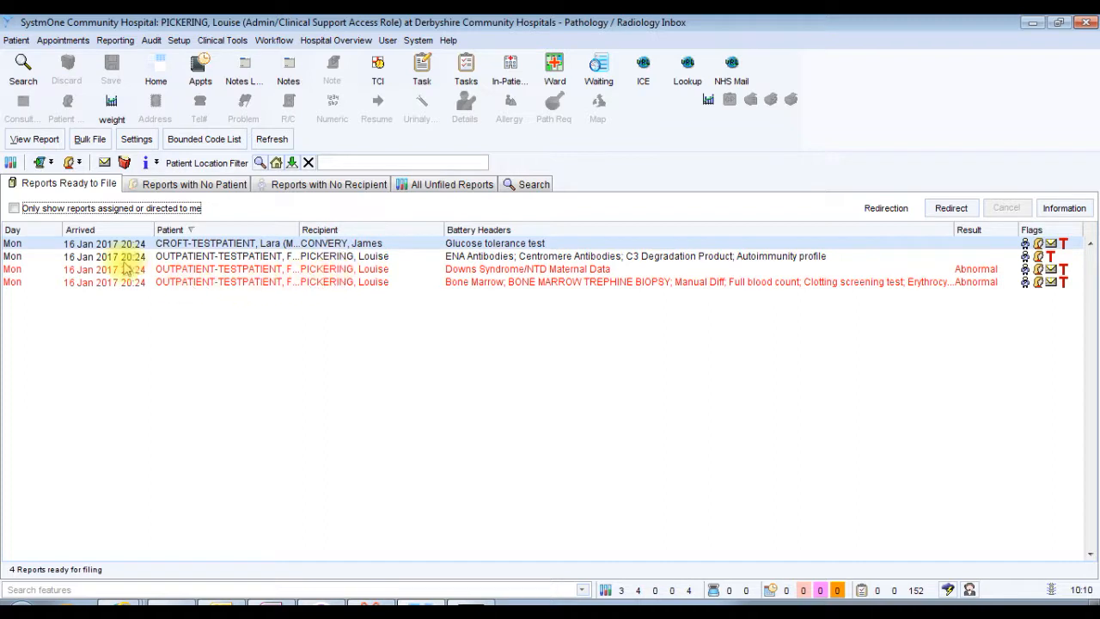
left_click(15, 208)
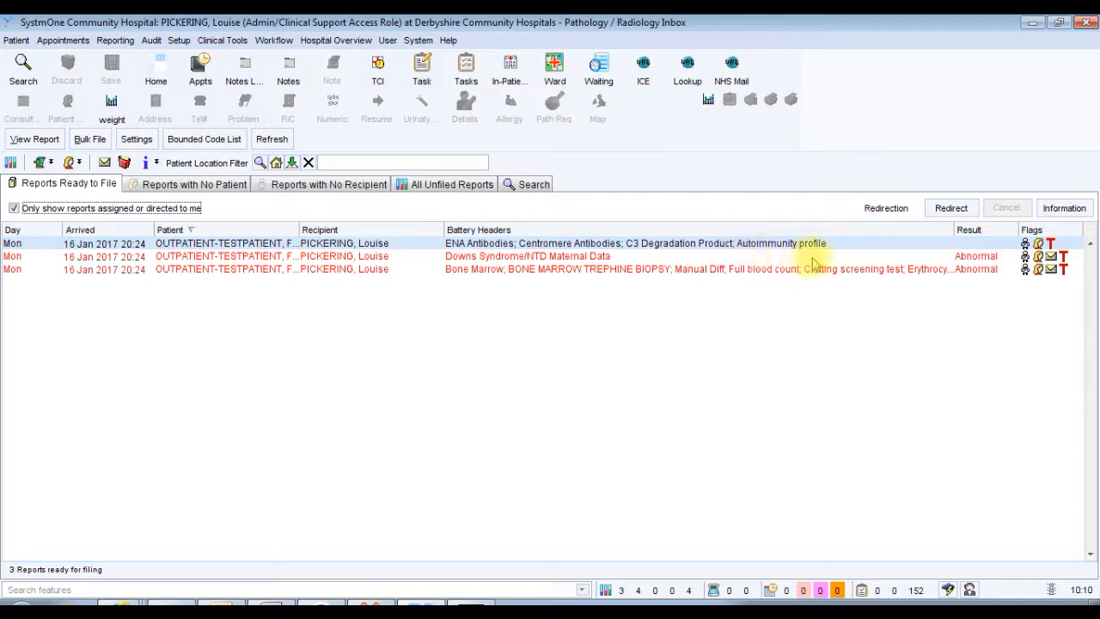
Examine the options for redirecting pathology, notifications and tasks to another staff member, select a Health Professional Access Role recipient, and cancel
left_click(949, 212)
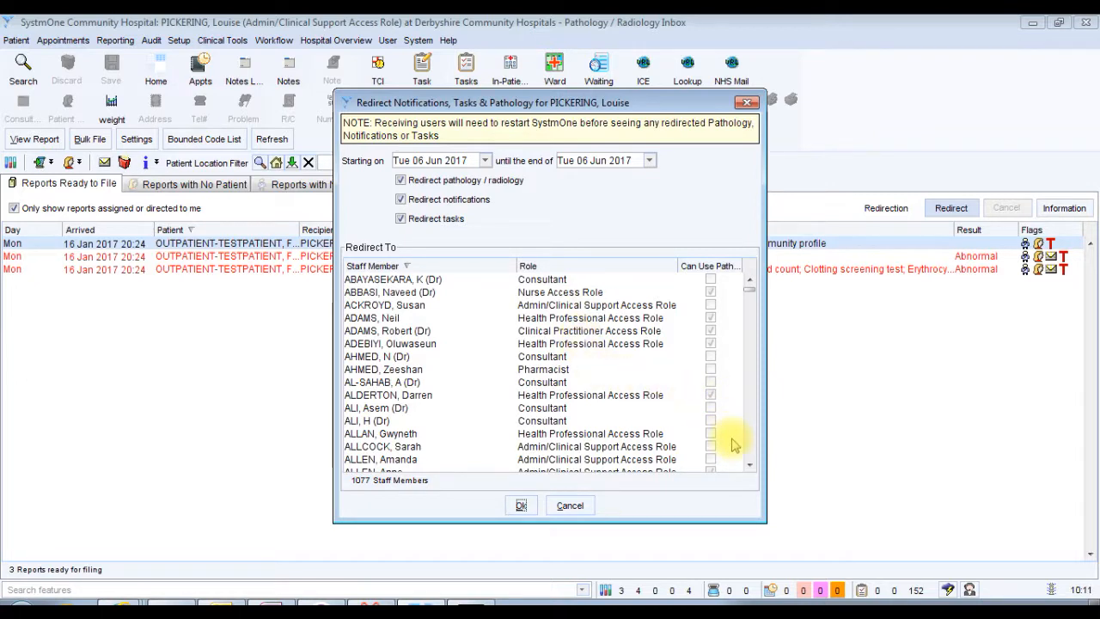
left_click(749, 465)
left_click(748, 465)
left_click(748, 465)
left_click(749, 465)
left_click(748, 465)
left_click(748, 465)
left_click(749, 465)
left_click(749, 464)
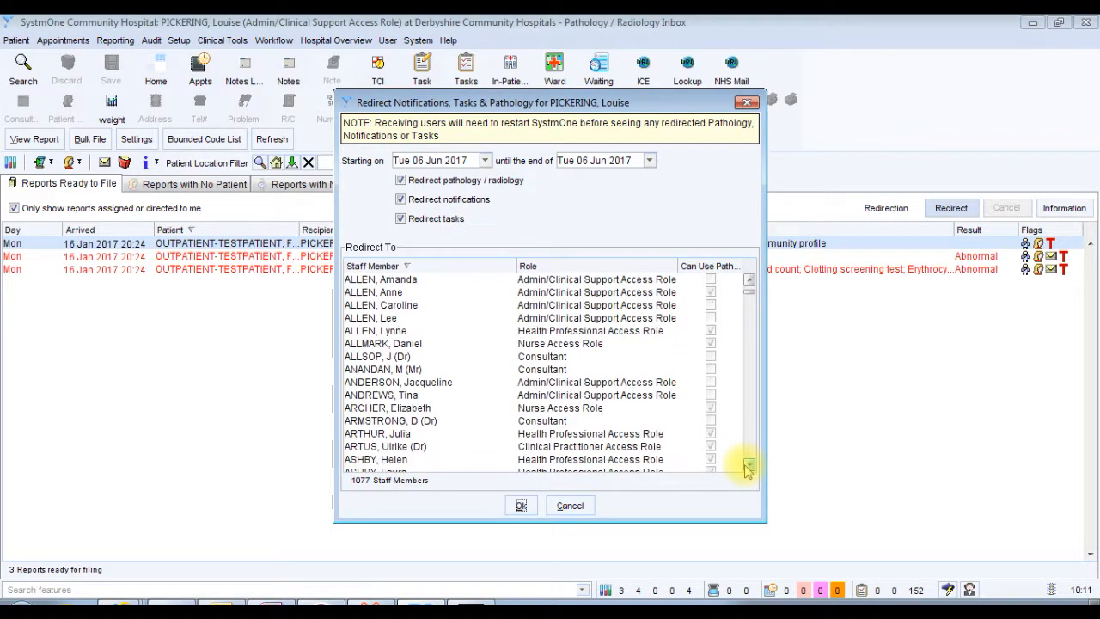
left_click(574, 434)
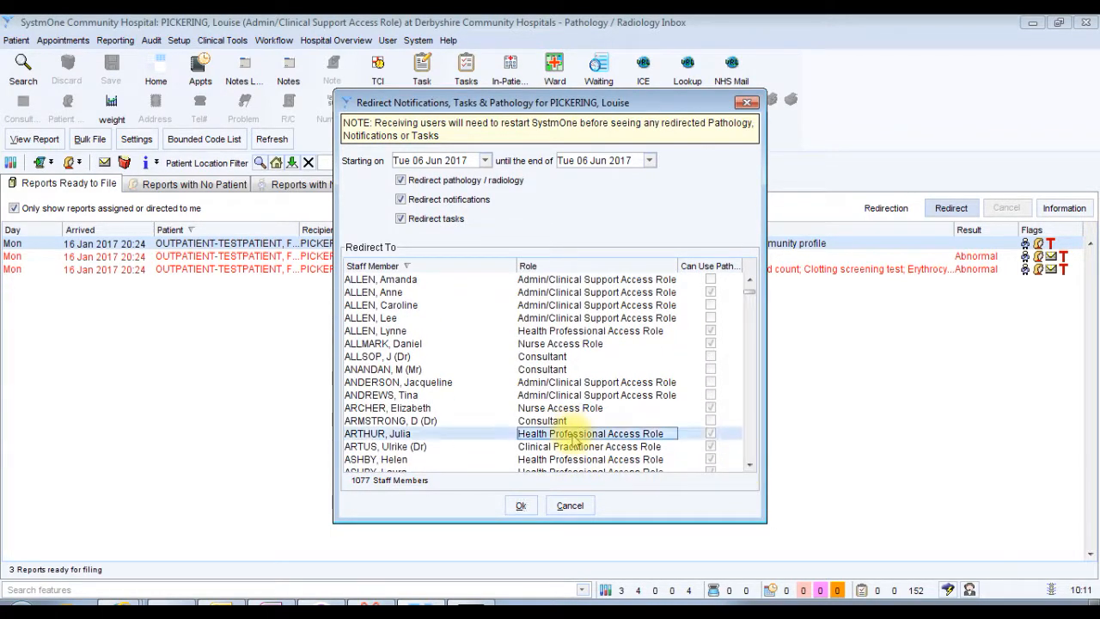
left_click(562, 508)
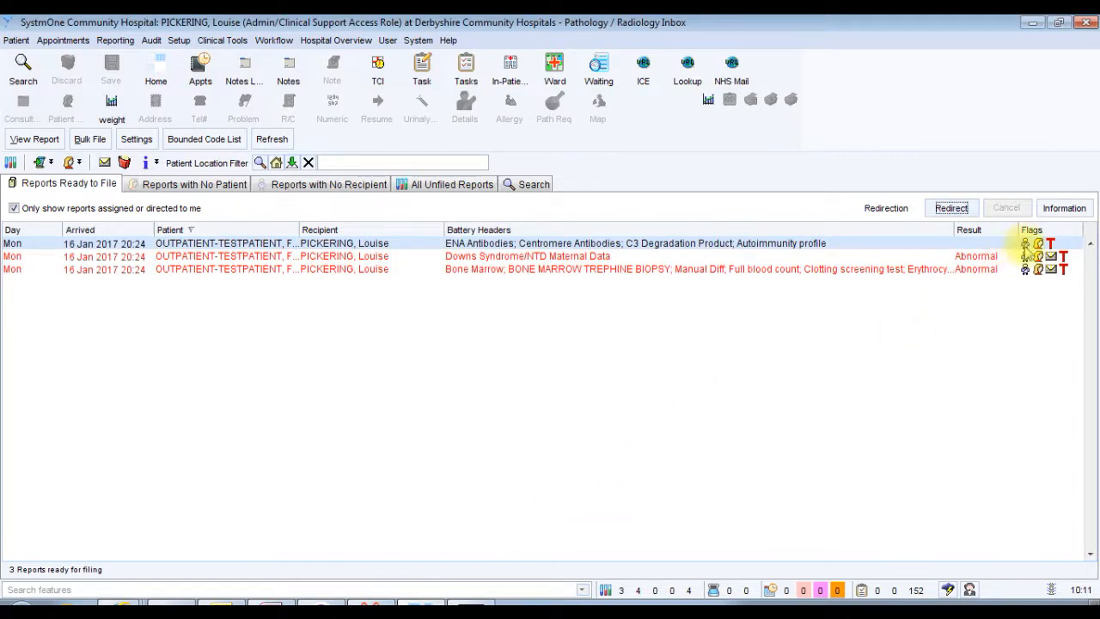
Open the bone marrow report and examine its erythrocyte sedimentation rate, clotting screening test and full blood count results, including the platelet count
mouse_move(1024, 249)
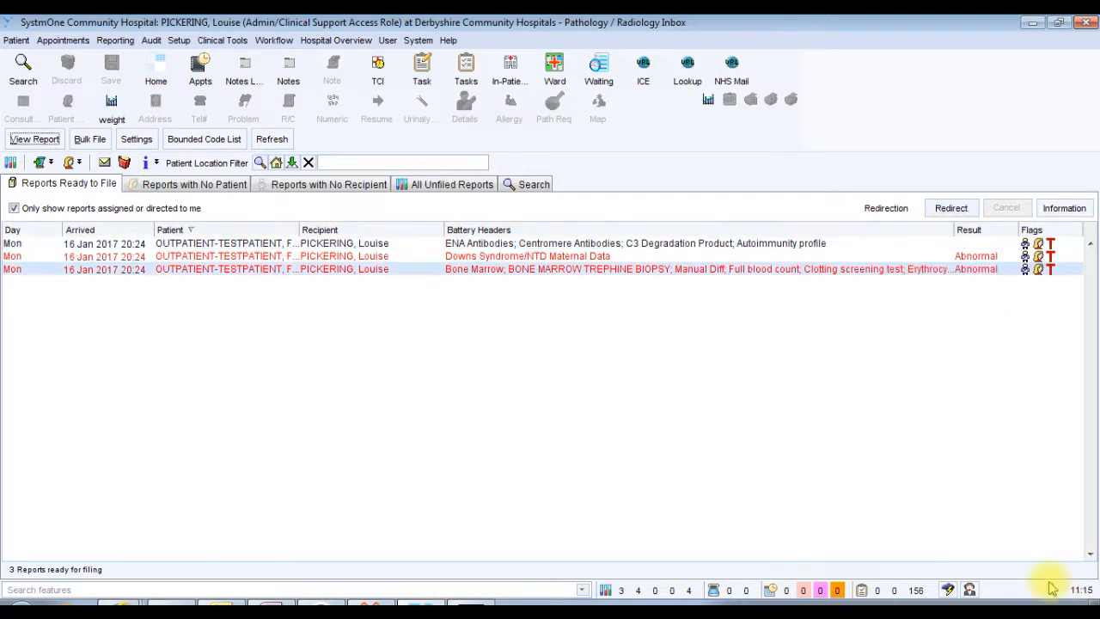
double_click(136, 275)
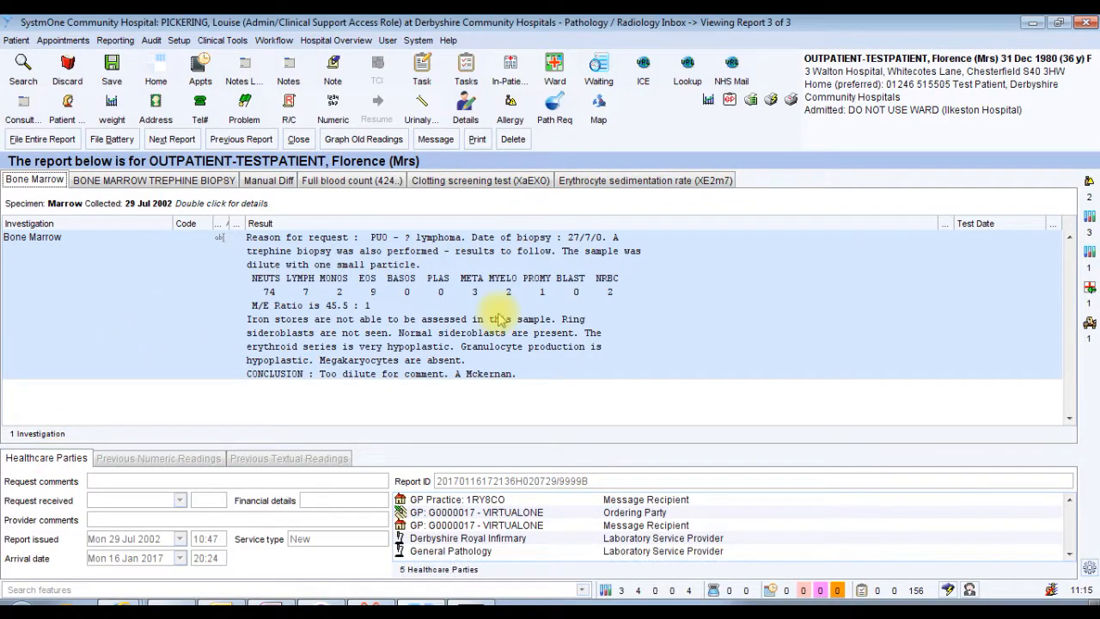
left_click(626, 184)
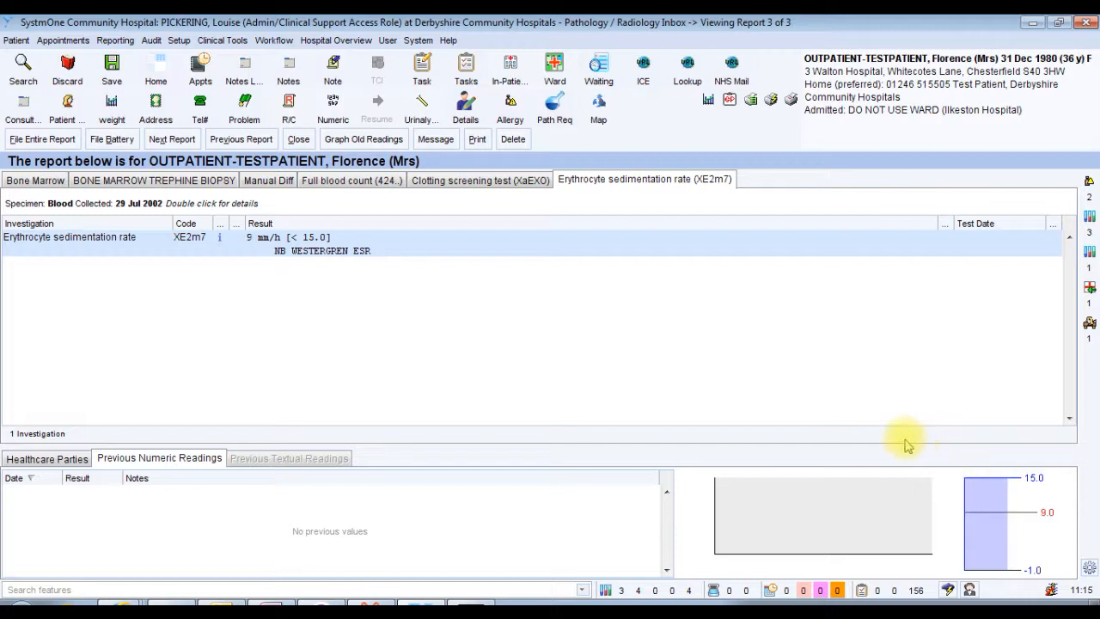
left_click(465, 184)
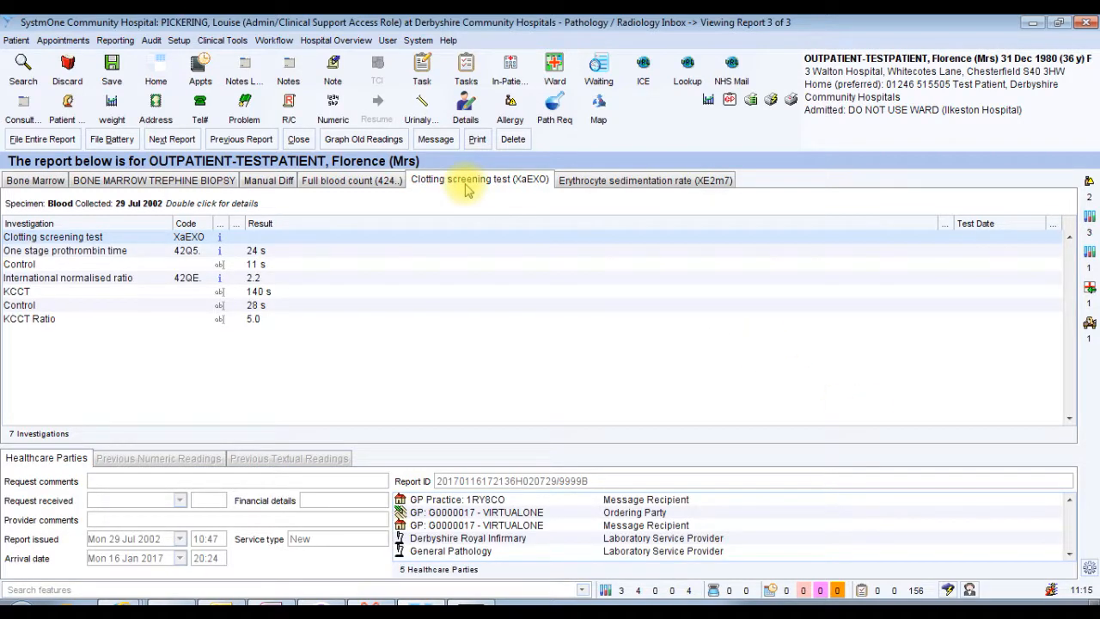
left_click(183, 253)
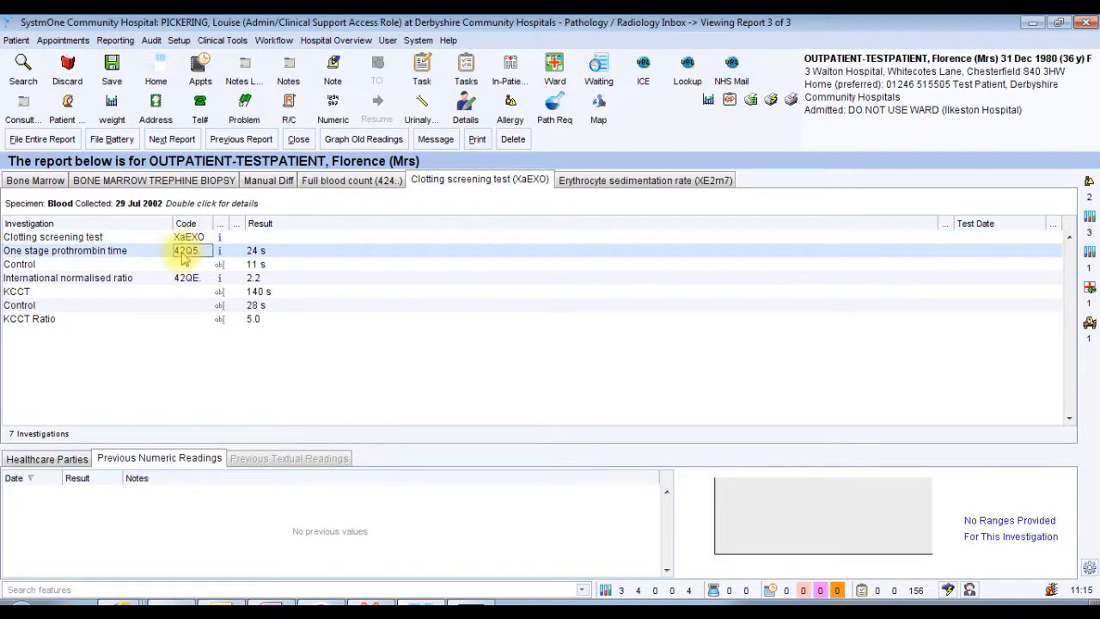
left_click(180, 281)
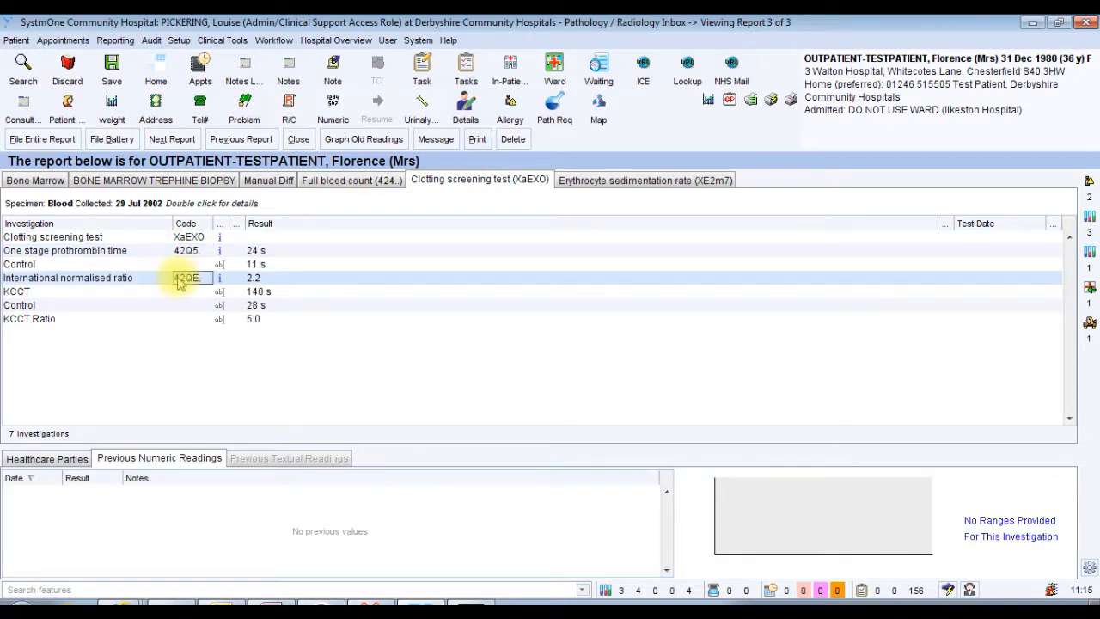
left_click(331, 182)
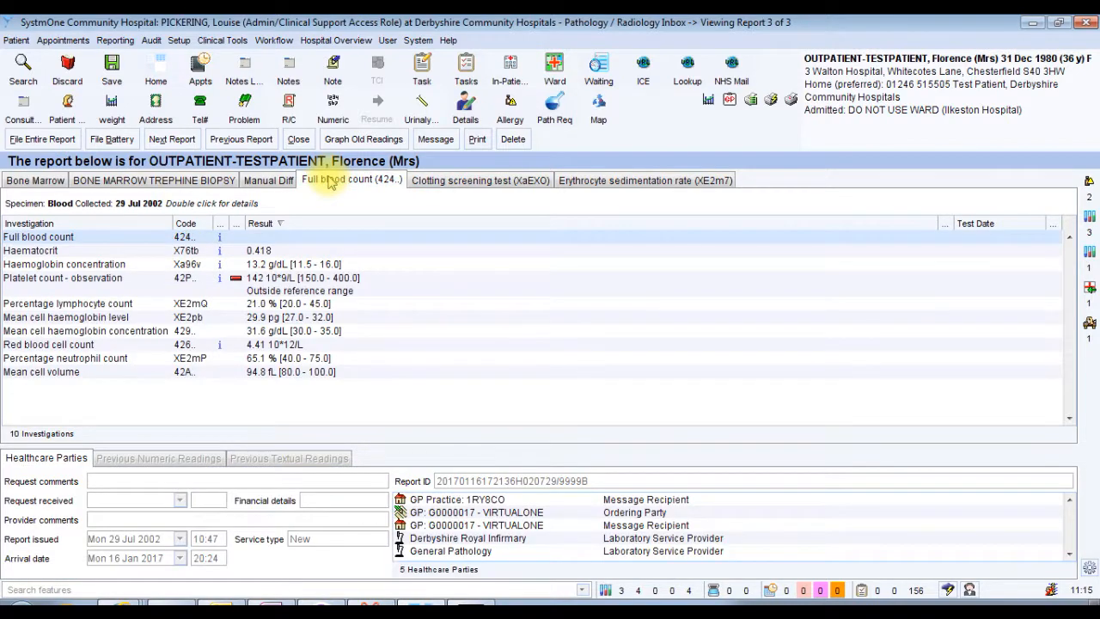
left_click(235, 282)
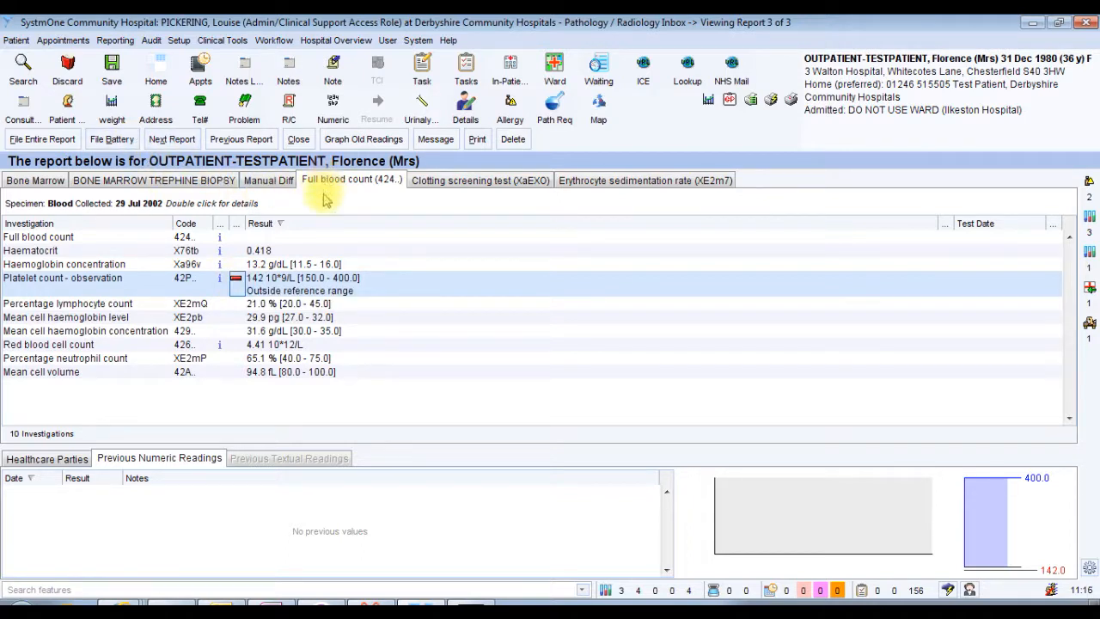
File the entire bone marrow report as Abnormal with Repeat test as the follow-up action
left_click(43, 141)
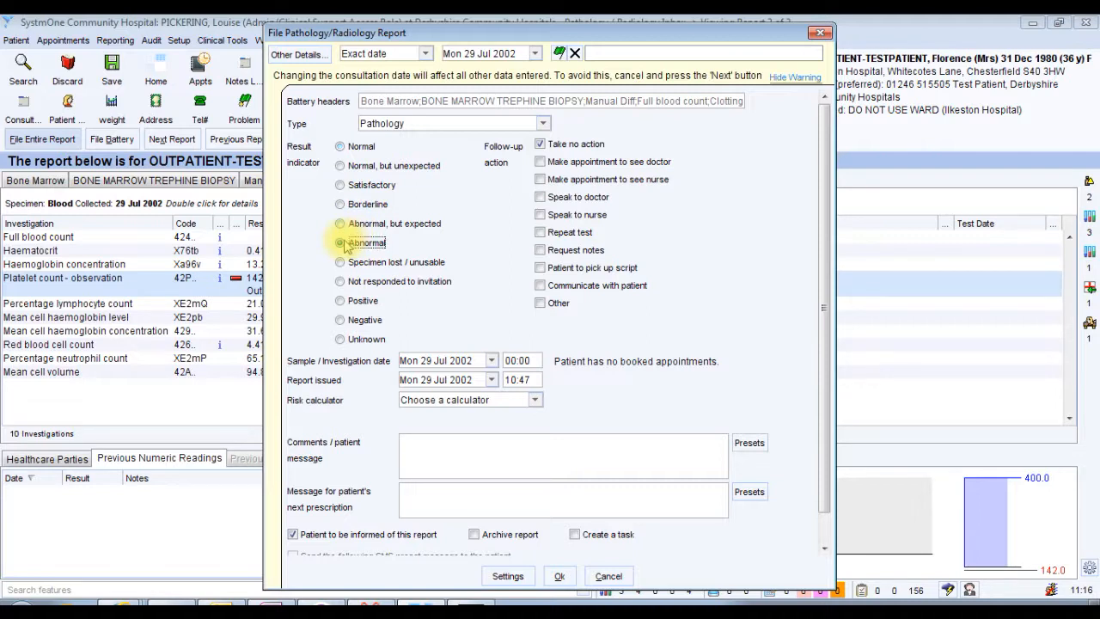
left_click(341, 244)
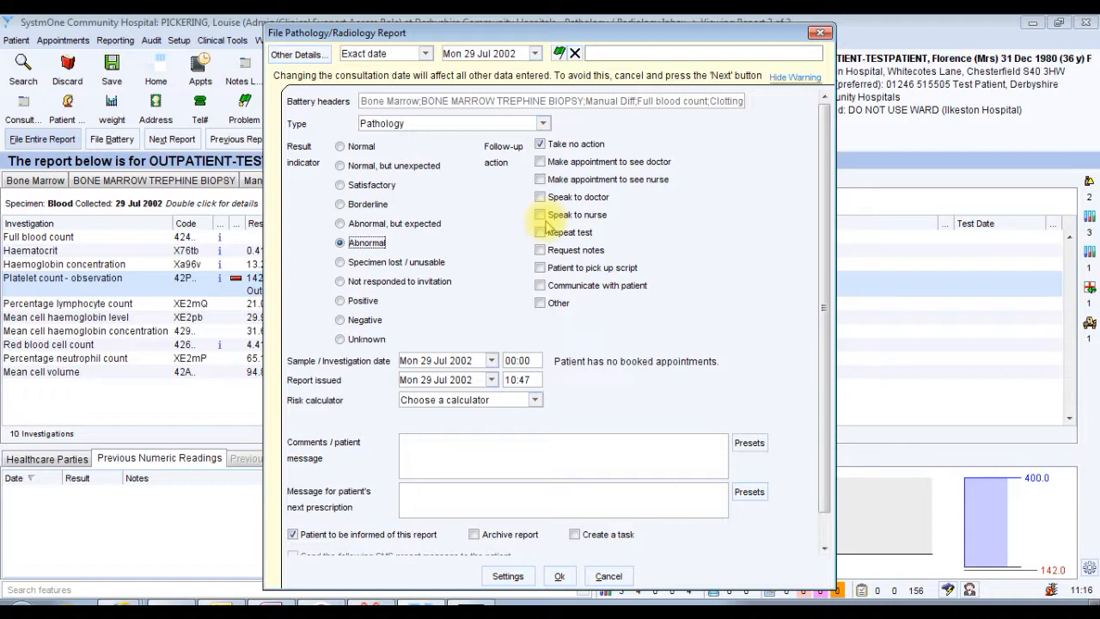
left_click(543, 233)
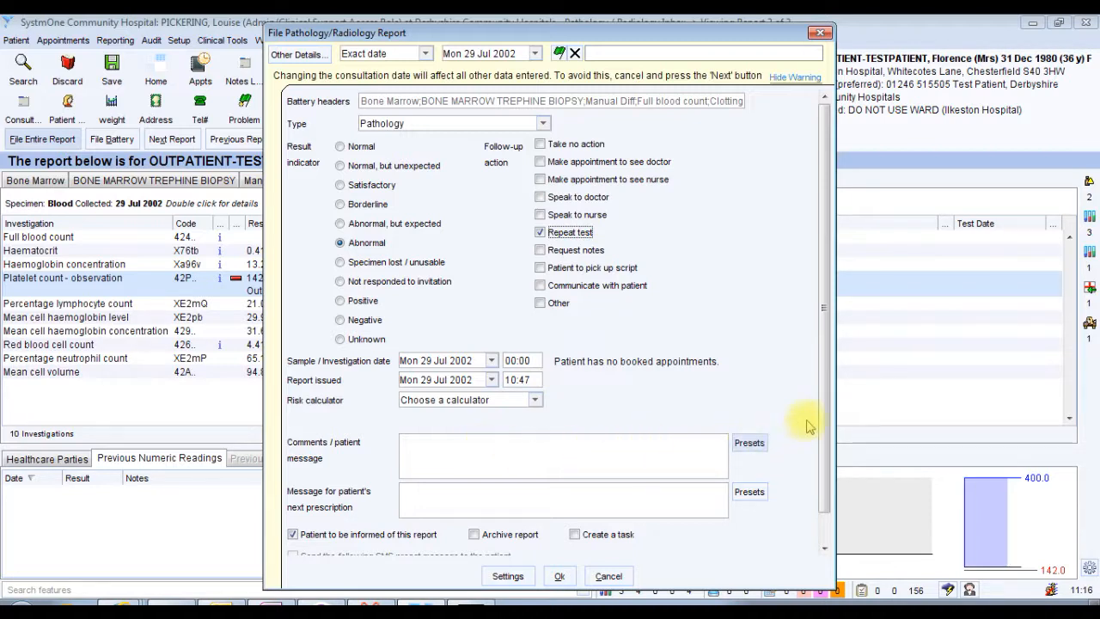
scroll(823, 420, "down", 1)
scroll(823, 420, "down", 1)
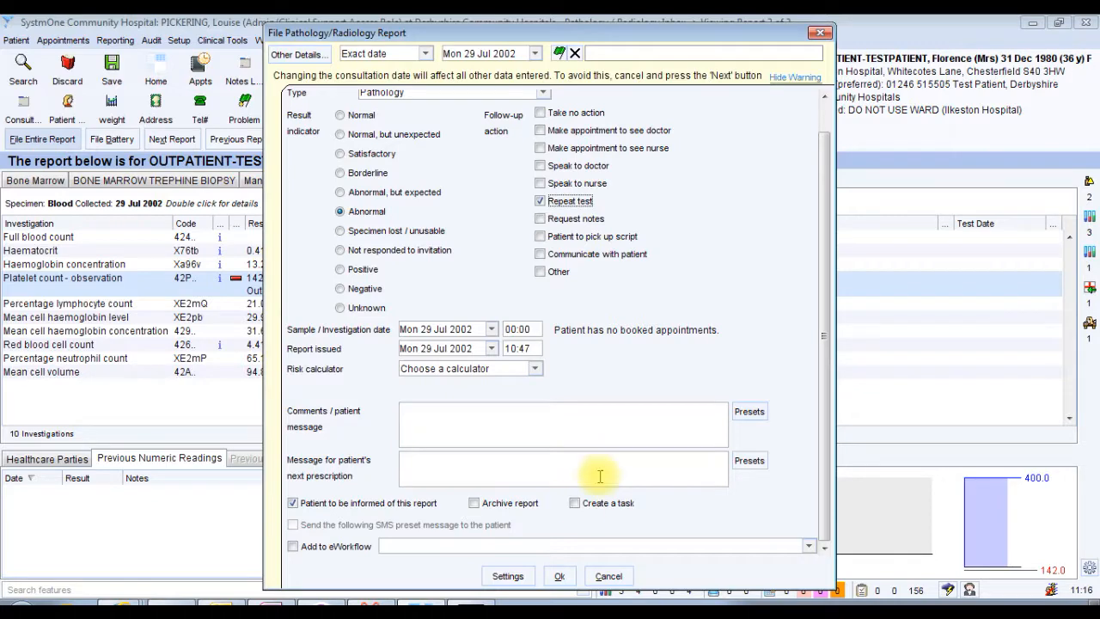
left_click(560, 577)
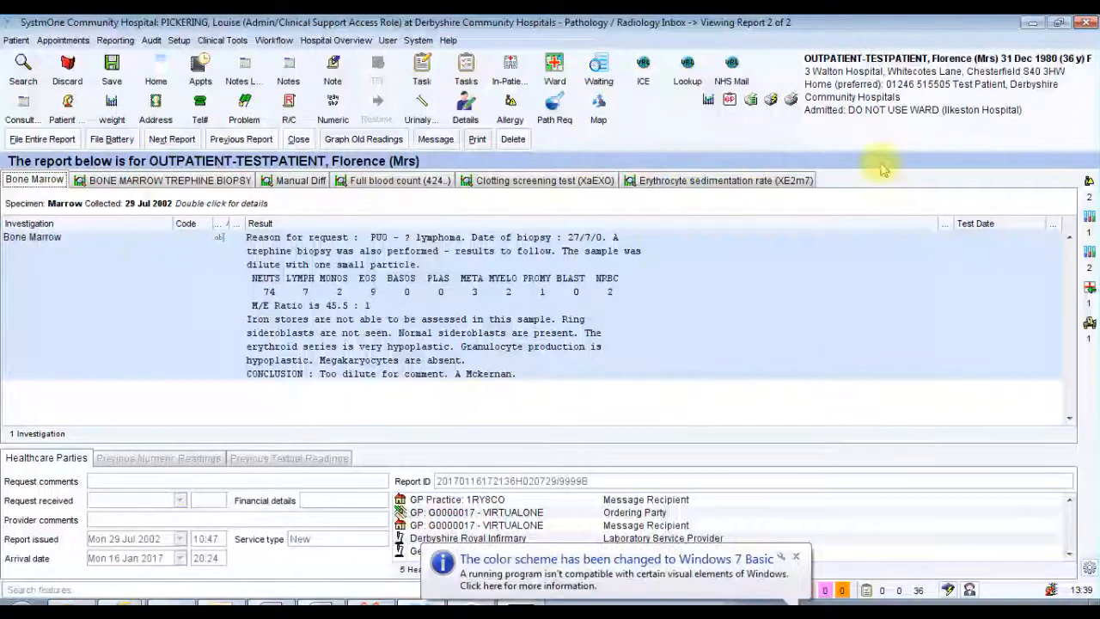
Open the inform or archive option for the patient's pathology and radiology reports from Patient Home
mouse_move(900, 143)
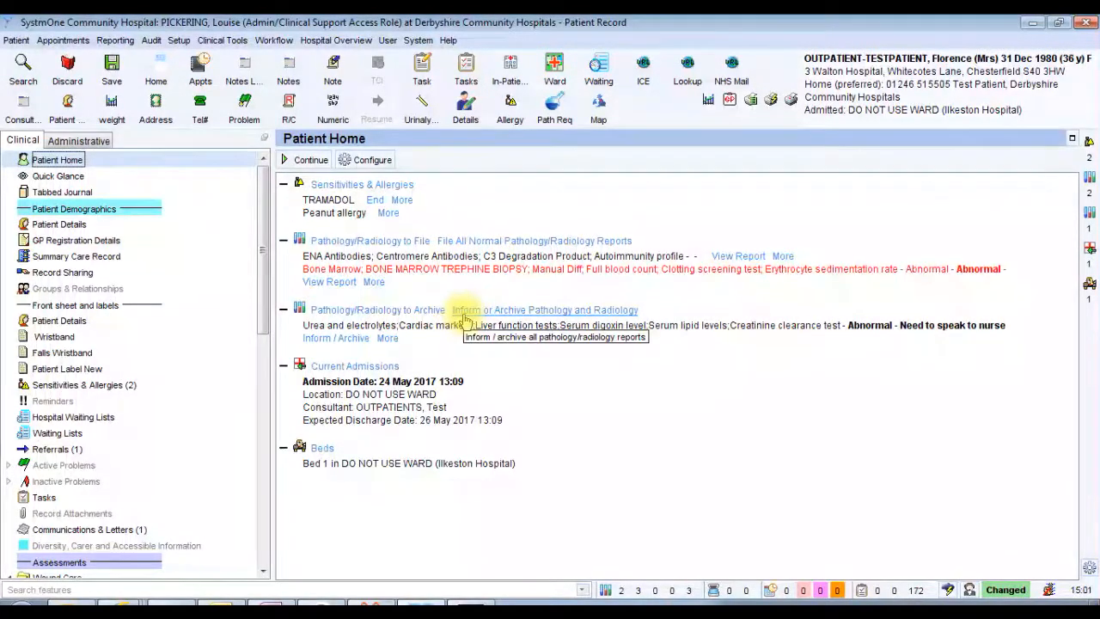
left_click(464, 316)
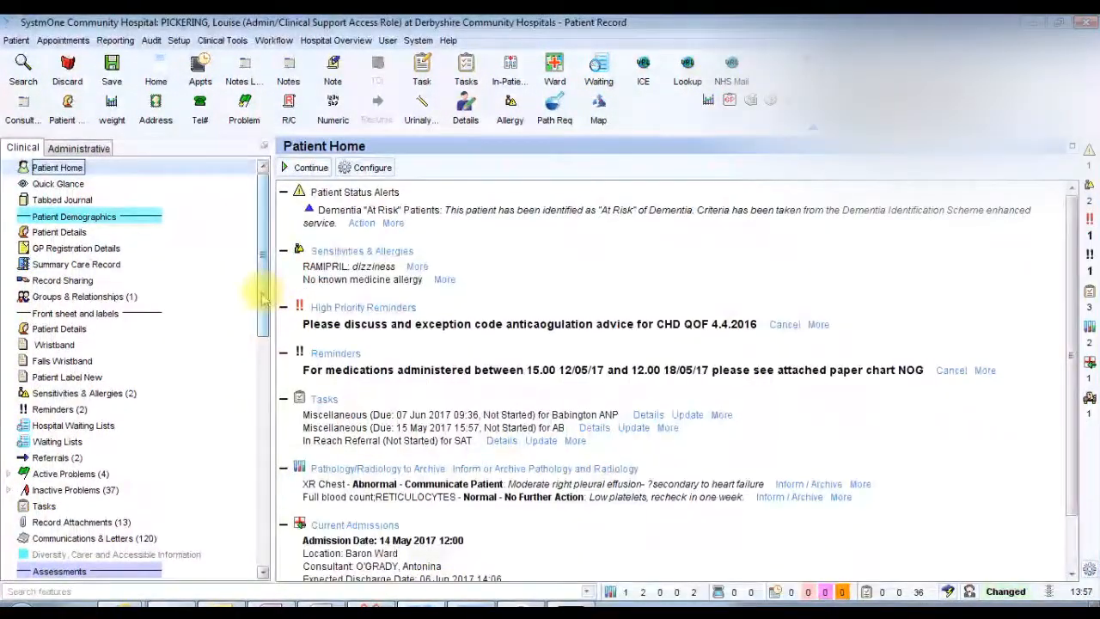
Examine the Haematology results in the patient's clinical record, including FBC, Blood Coagulation and Red Blood Cell Obs
left_click_drag(264, 296, 270, 472)
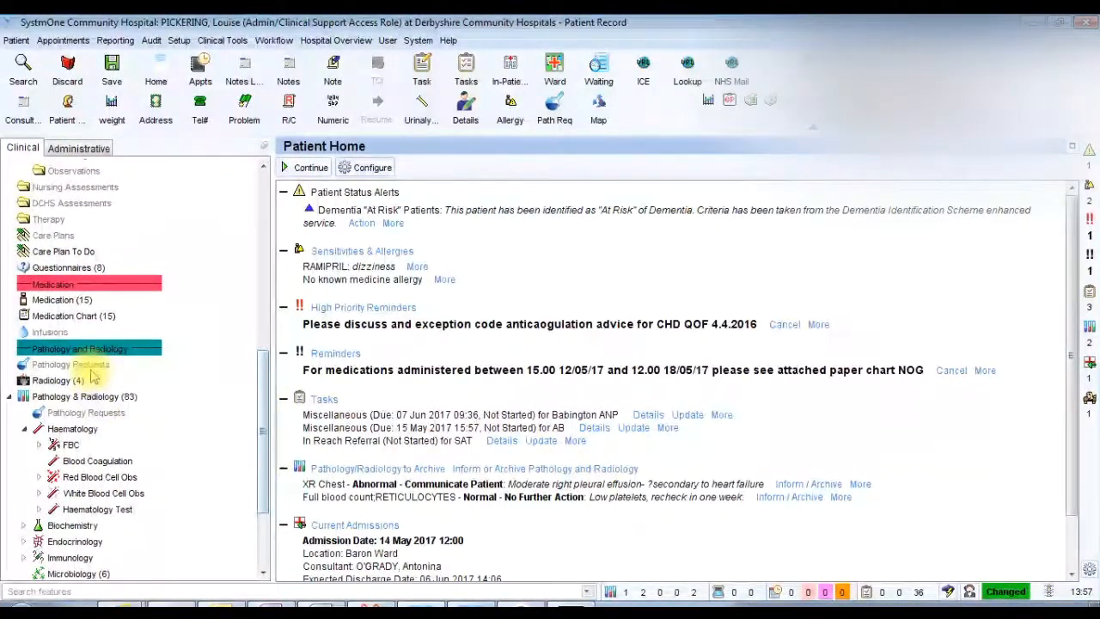
left_click(84, 434)
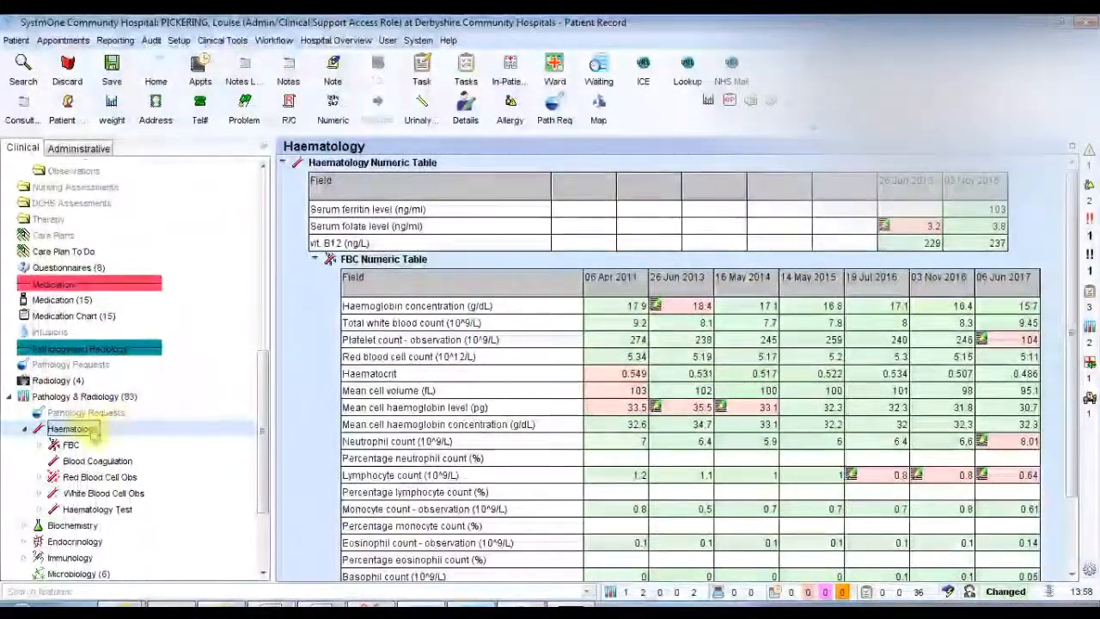
left_click(69, 444)
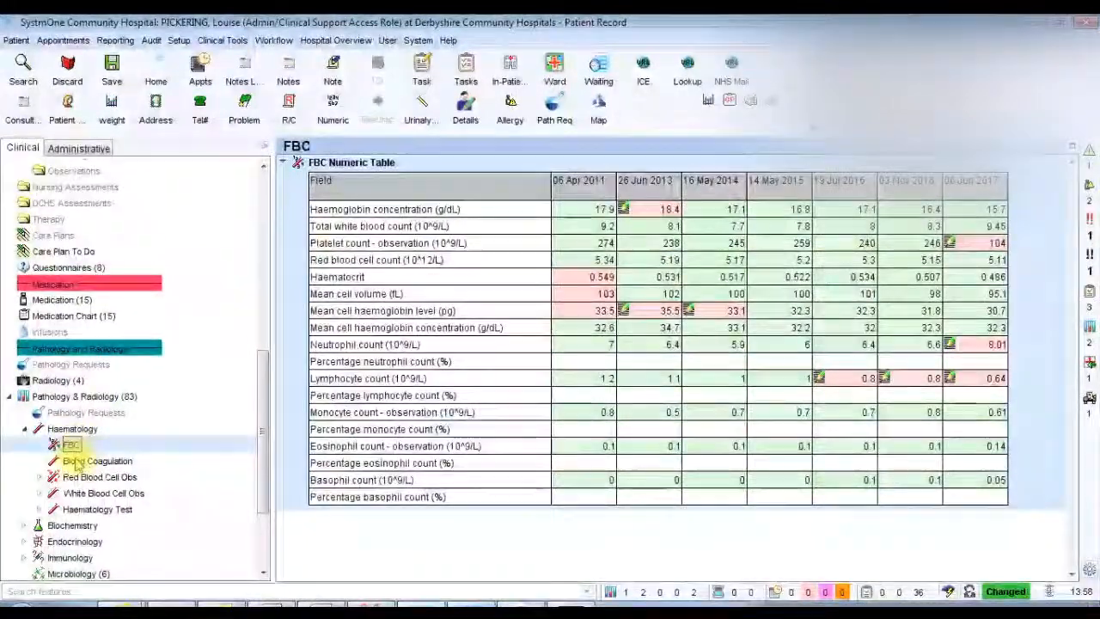
left_click(78, 462)
left_click(74, 479)
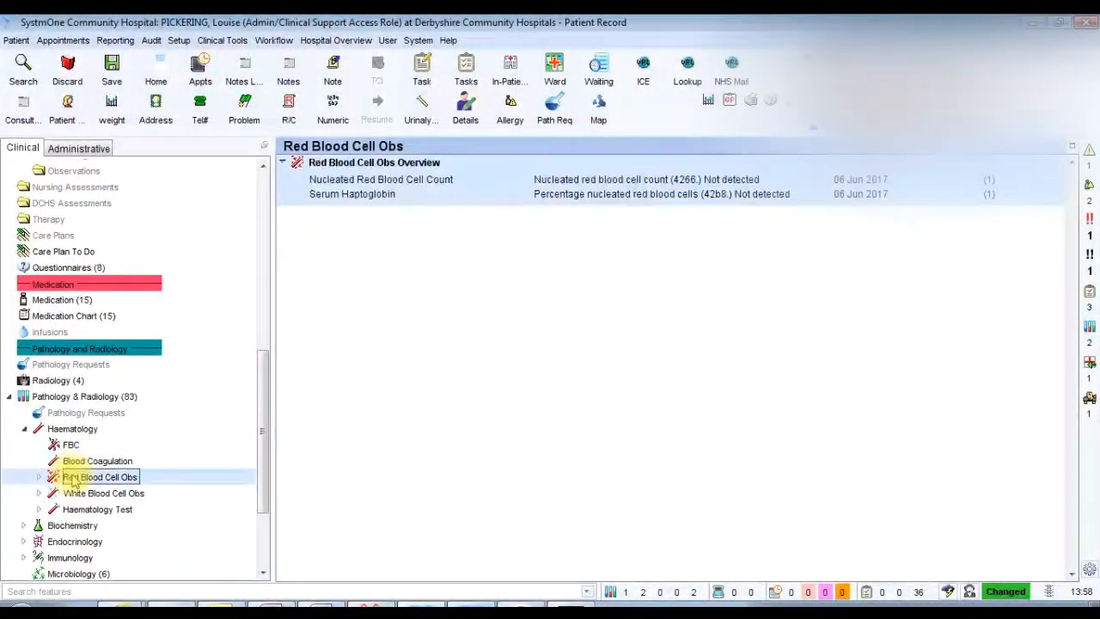